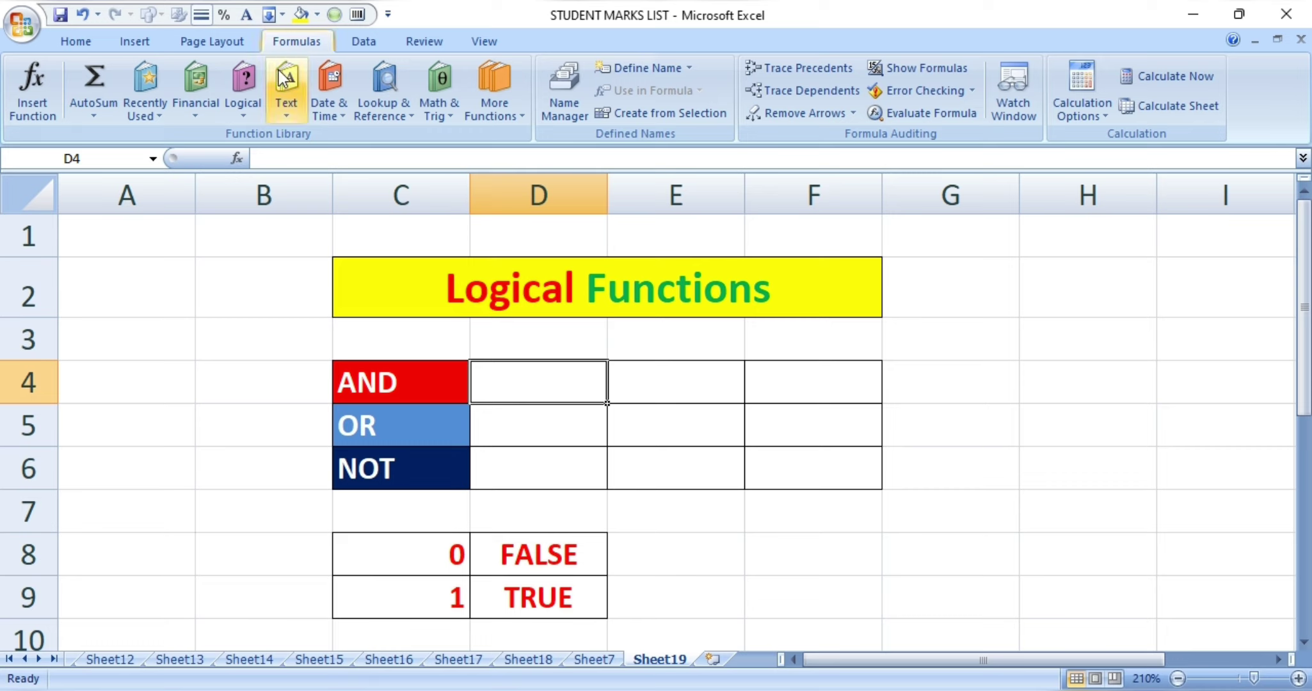
Browse the logical functions list, then point out the 0 in C8, 1 in C9 and TRUE in D9
{"action": "left_click", "coordinate": [243, 112]}
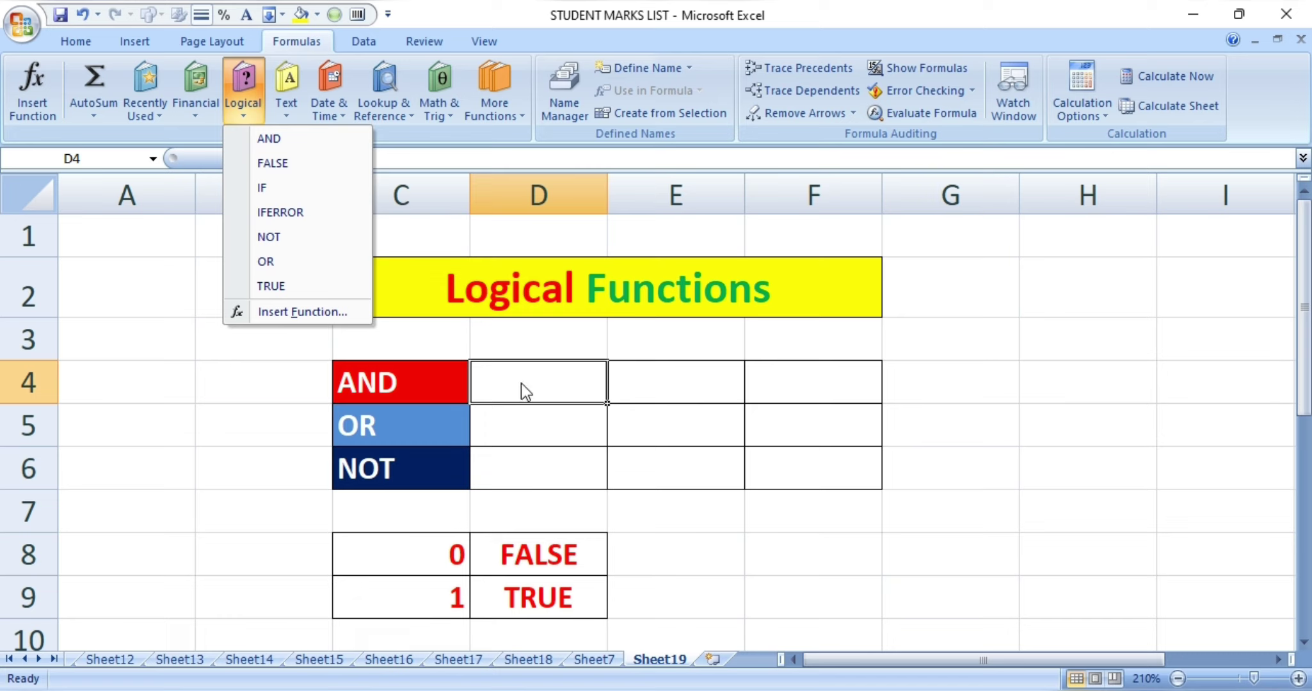
{"action": "left_click", "coordinate": [583, 431]}
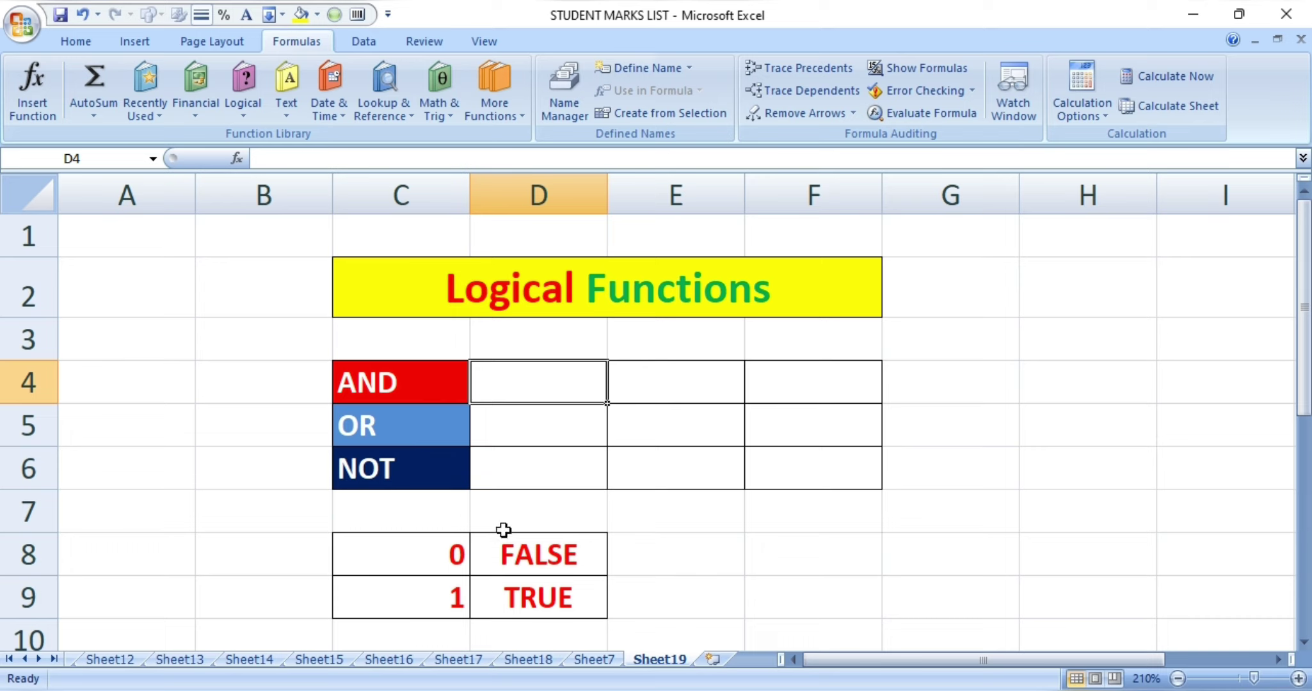
{"action": "left_click", "coordinate": [458, 566]}
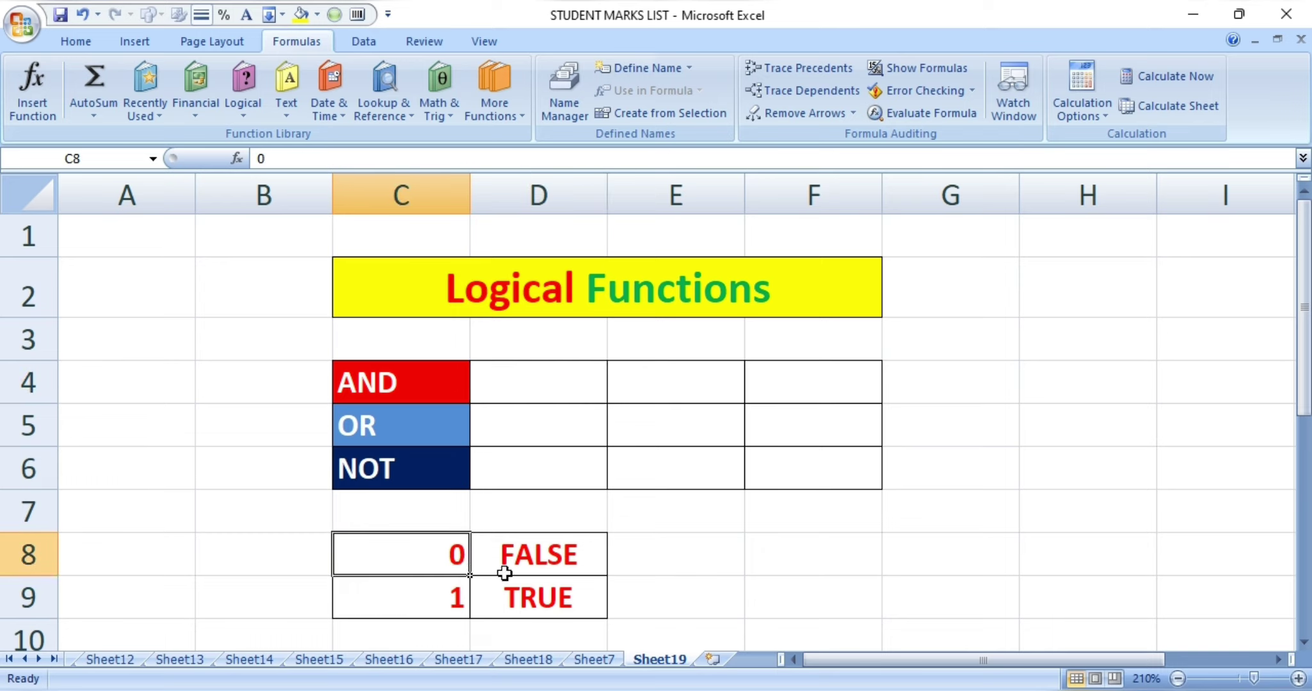
{"action": "left_click", "coordinate": [450, 601]}
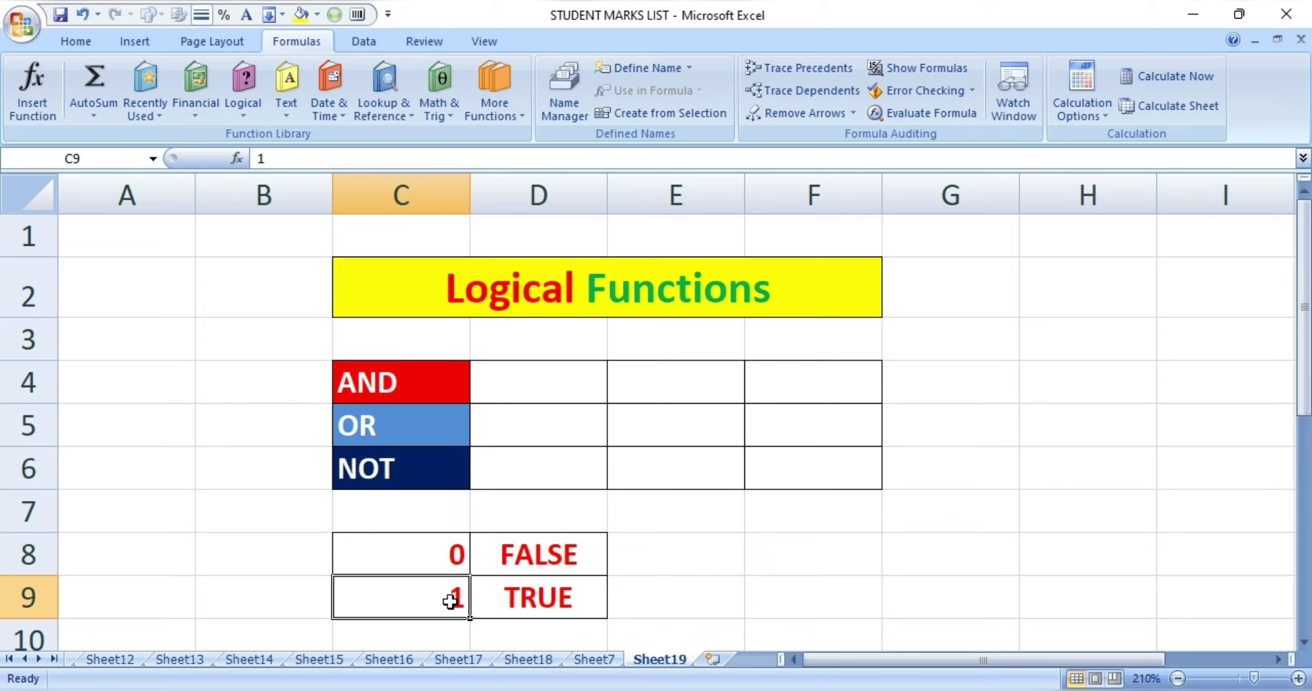
{"action": "left_click", "coordinate": [534, 601]}
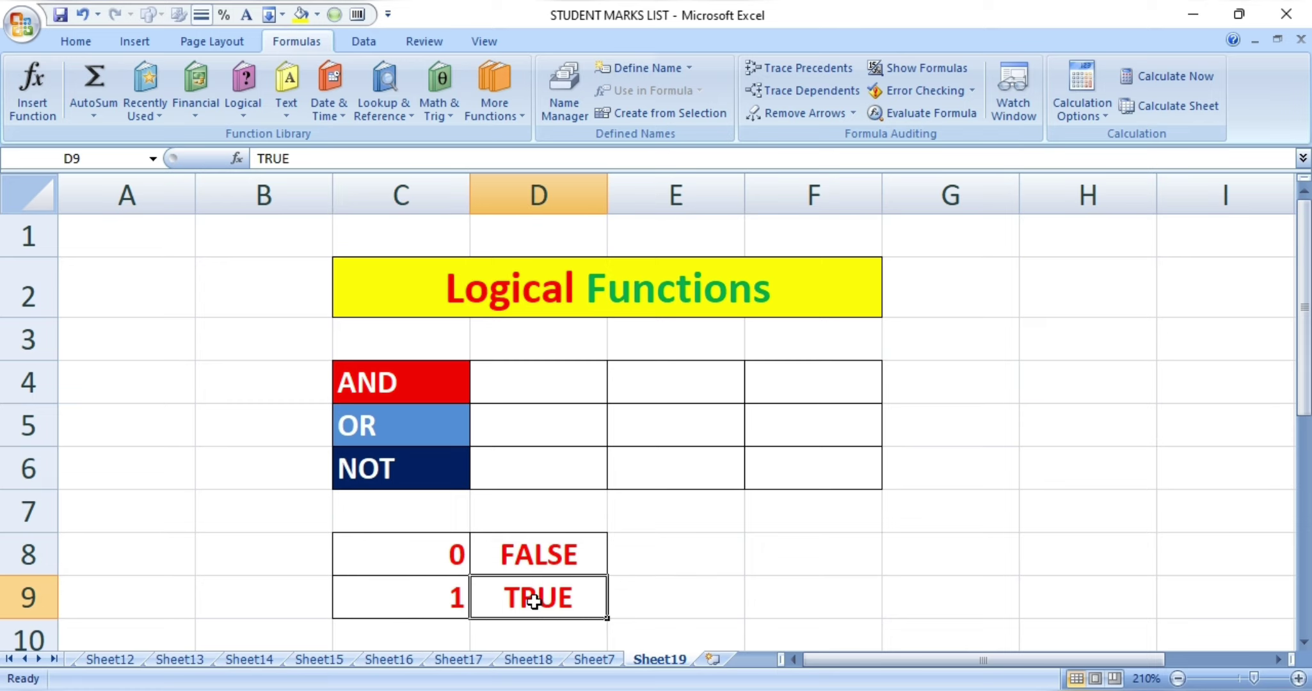
Enter =AND(45,0) in D4, returning FALSE, and check its formula
{"action": "left_click", "coordinate": [526, 382]}
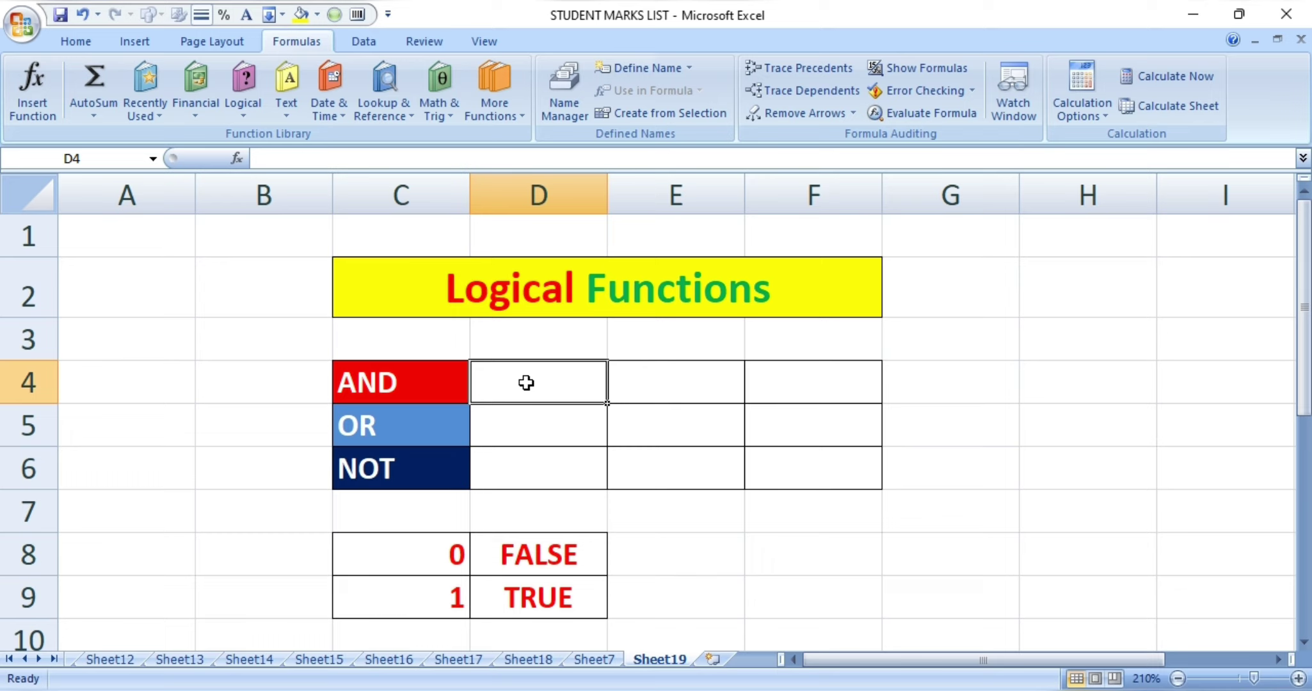
{"action": "type", "text": "="}
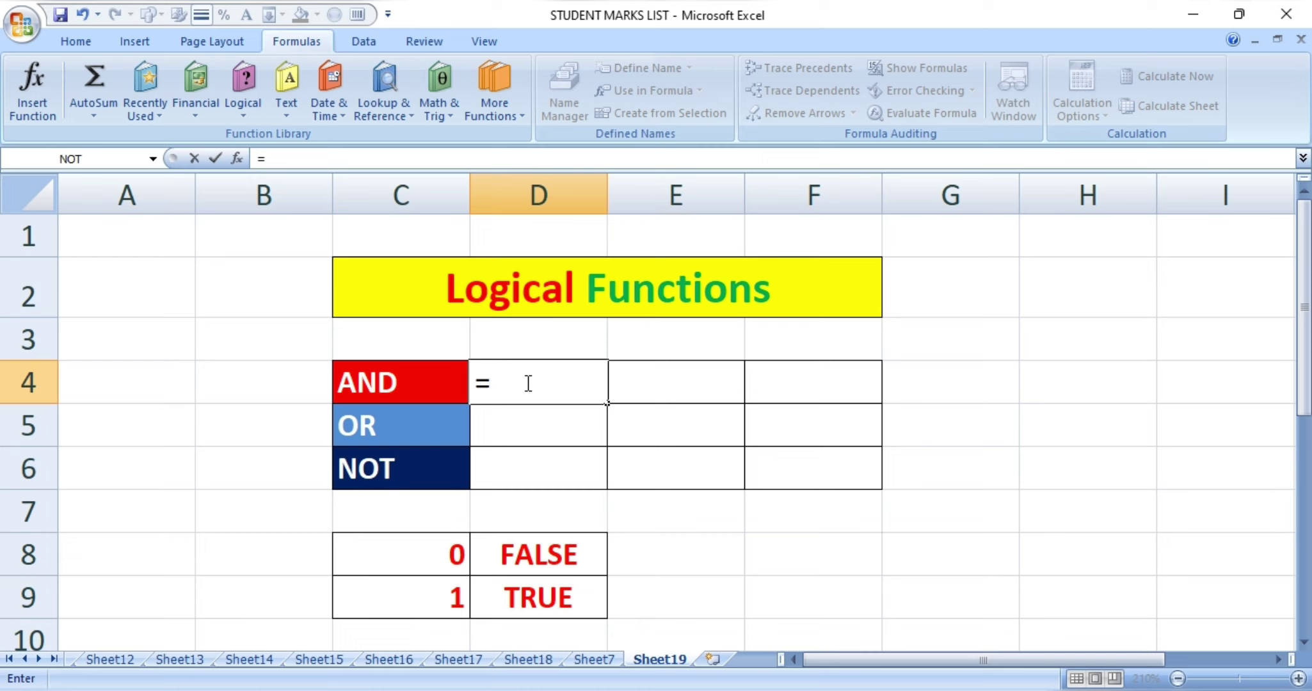
{"action": "type", "text": "AND"}
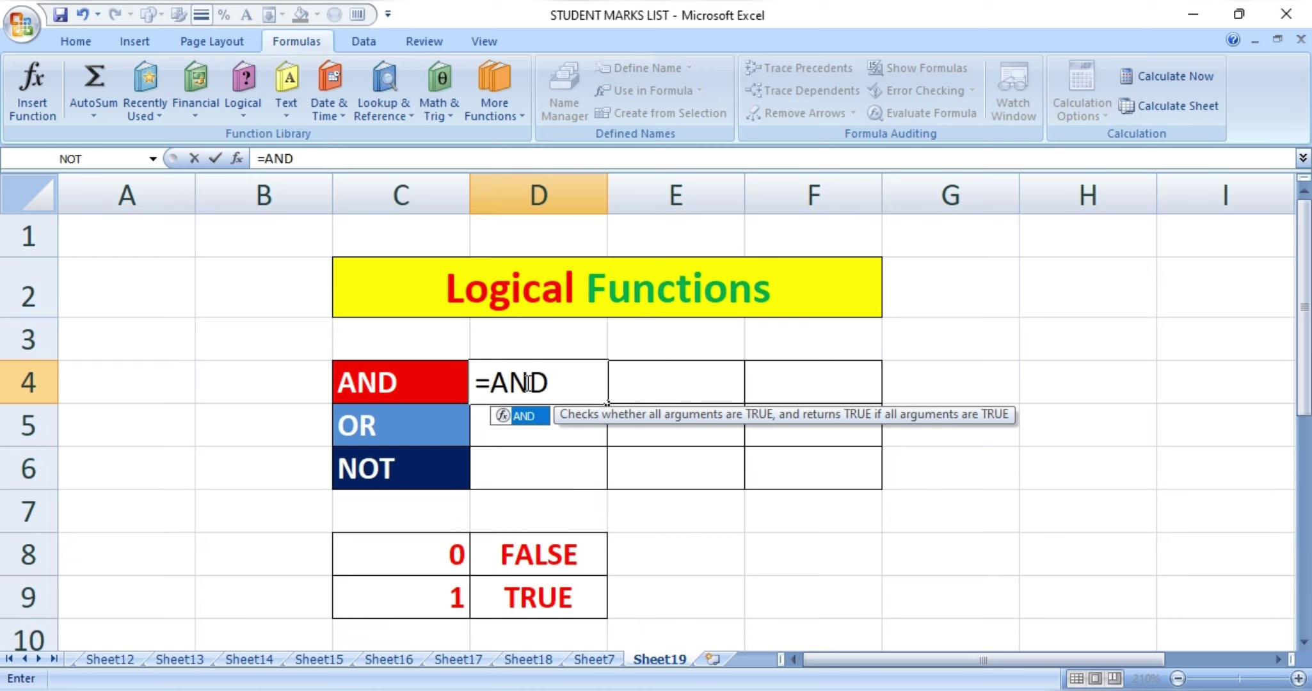
{"action": "type", "text": "("}
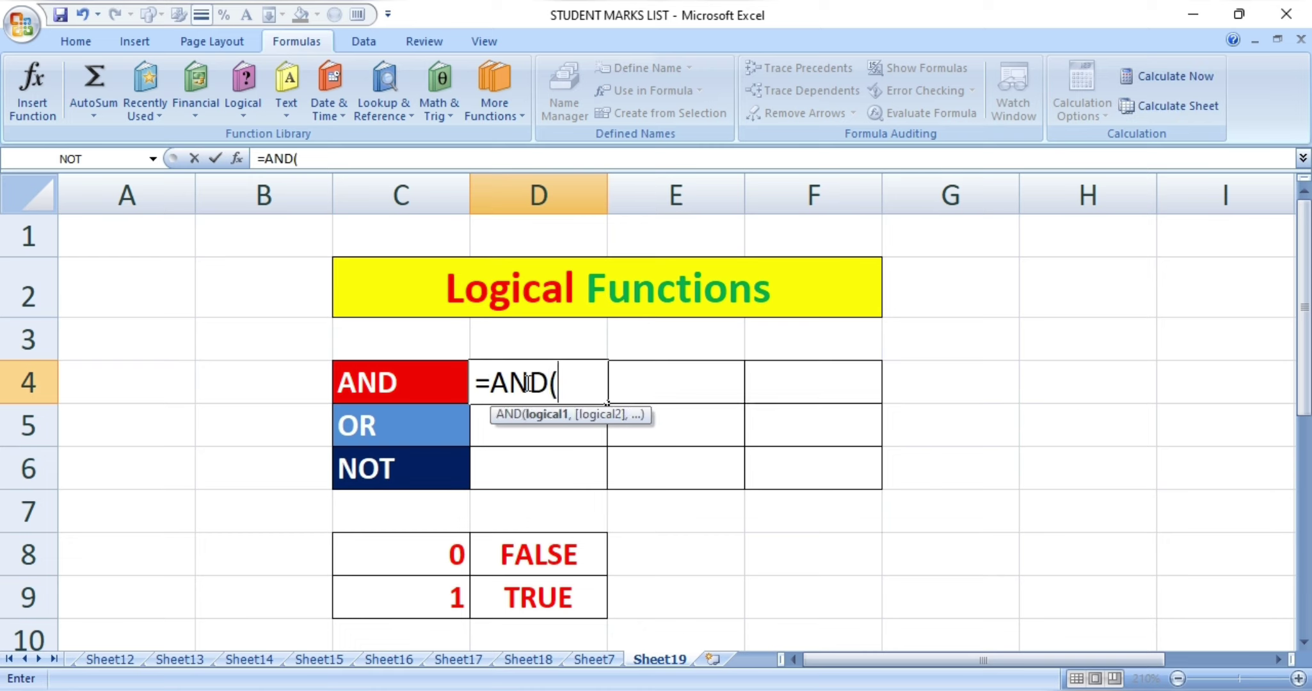
{"action": "type", "text": "45"}
{"action": "type", "text": ","}
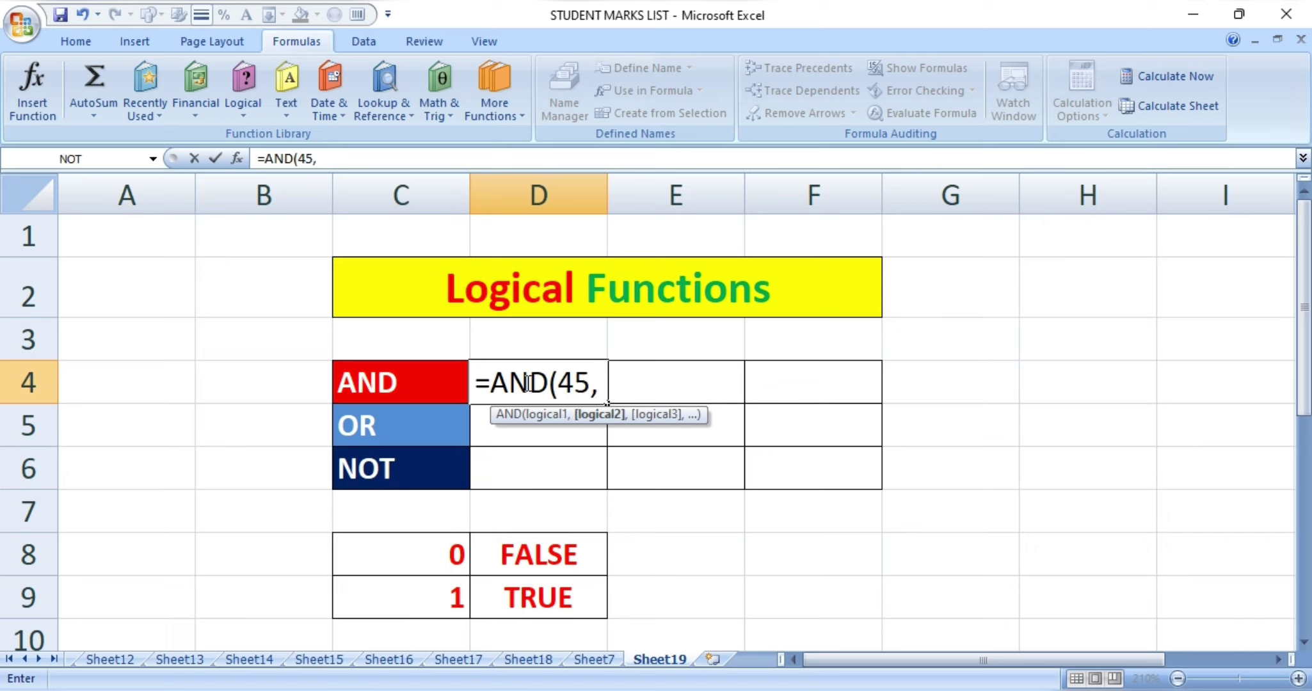
{"action": "type", "text": "0"}
{"action": "type", "text": ")"}
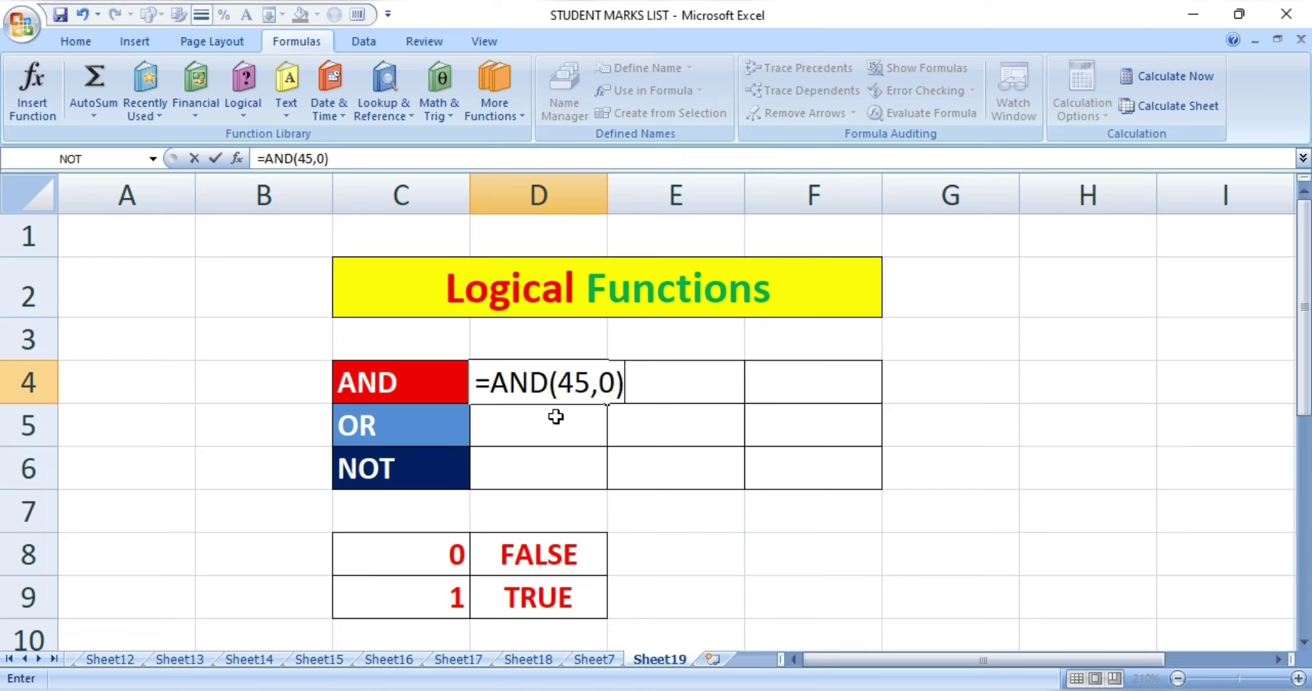
{"action": "key", "text": "Return"}
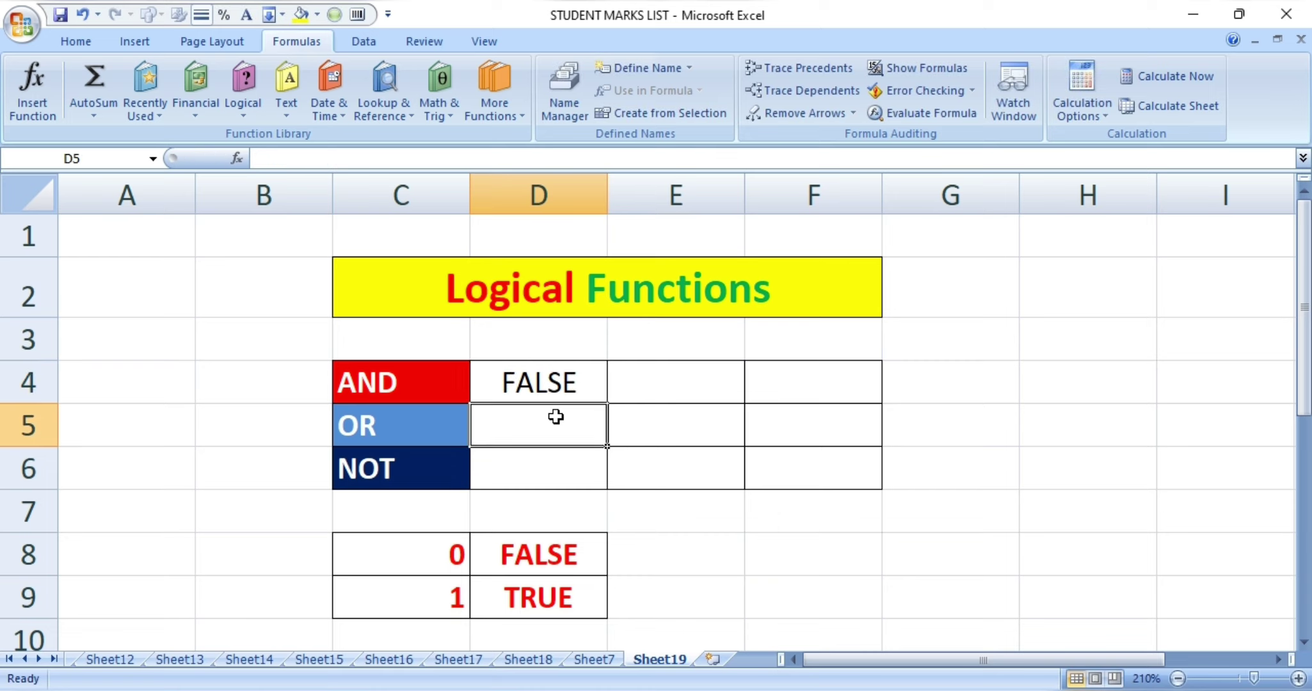
{"action": "left_click", "coordinate": [569, 381]}
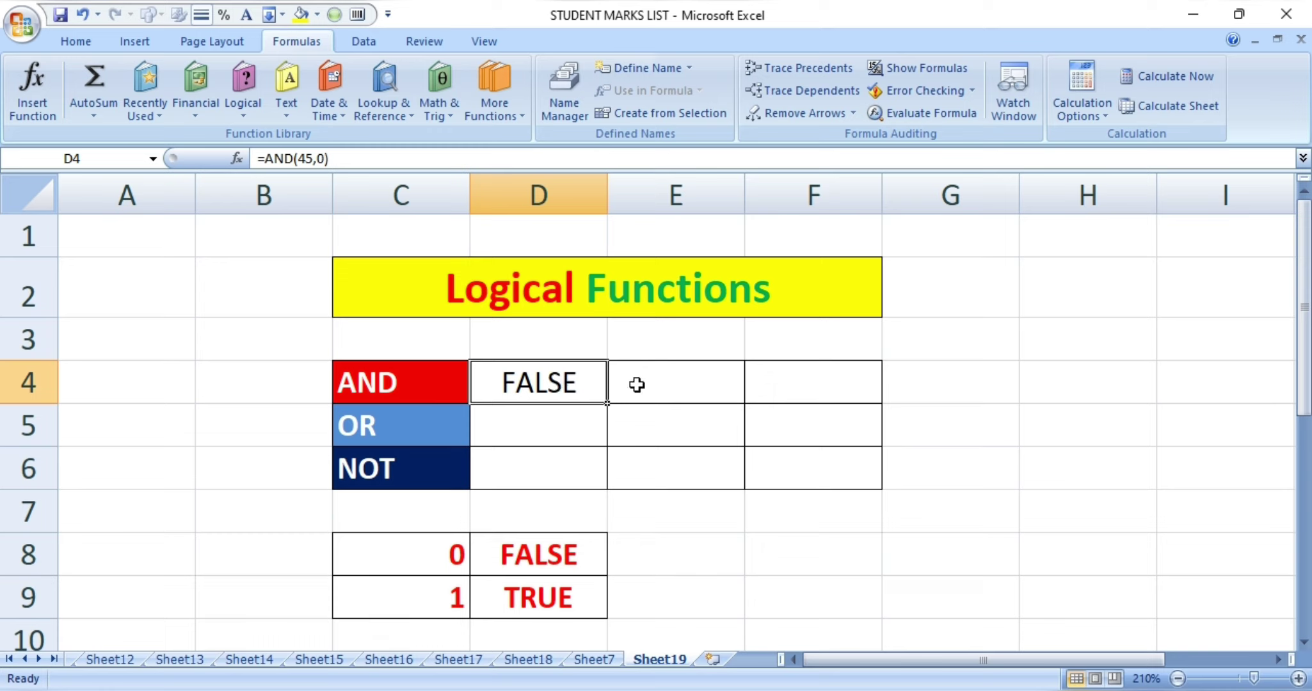
{"action": "left_click", "coordinate": [658, 384]}
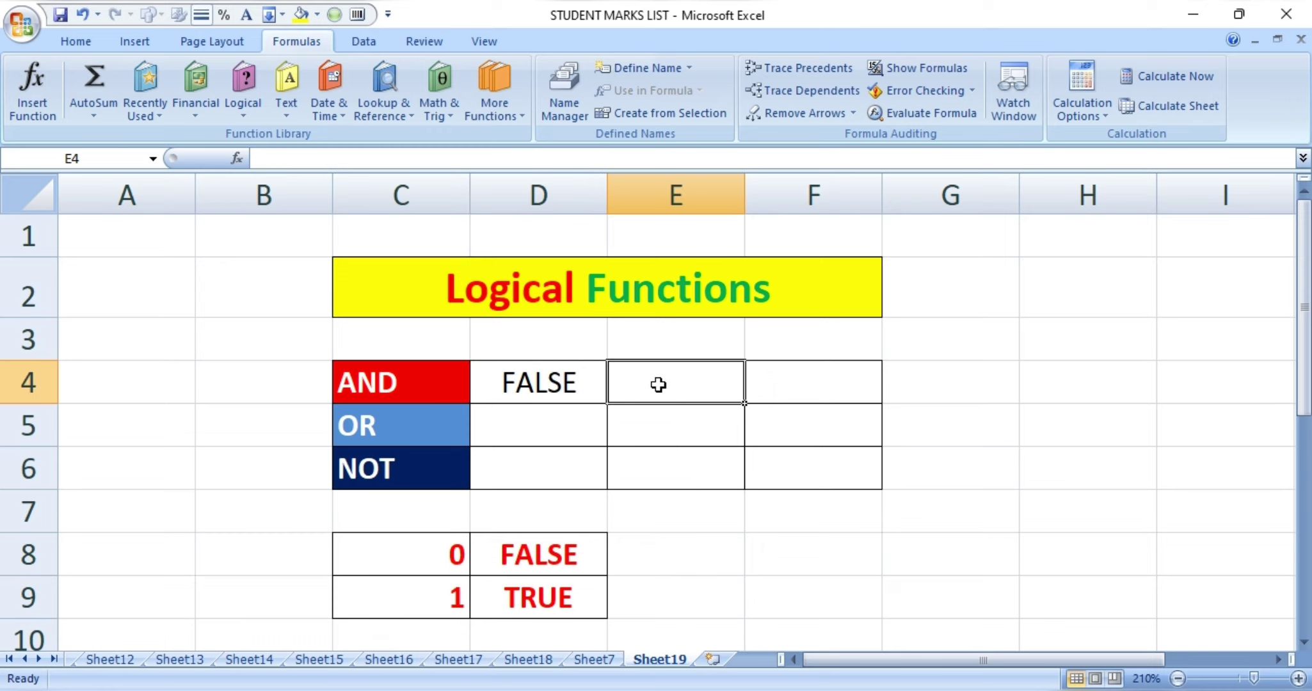
Enter =AND(45,50) in E4, returning TRUE, and check its formula
{"action": "type", "text": "="}
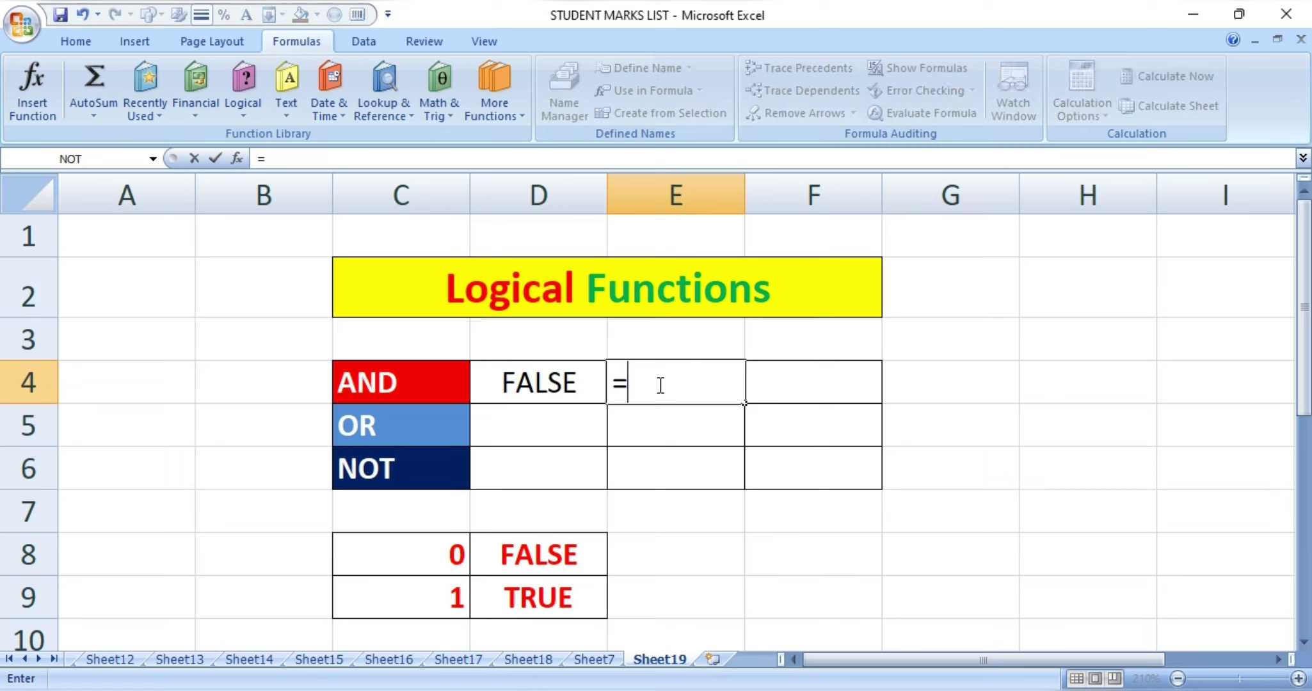
{"action": "type", "text": "AND"}
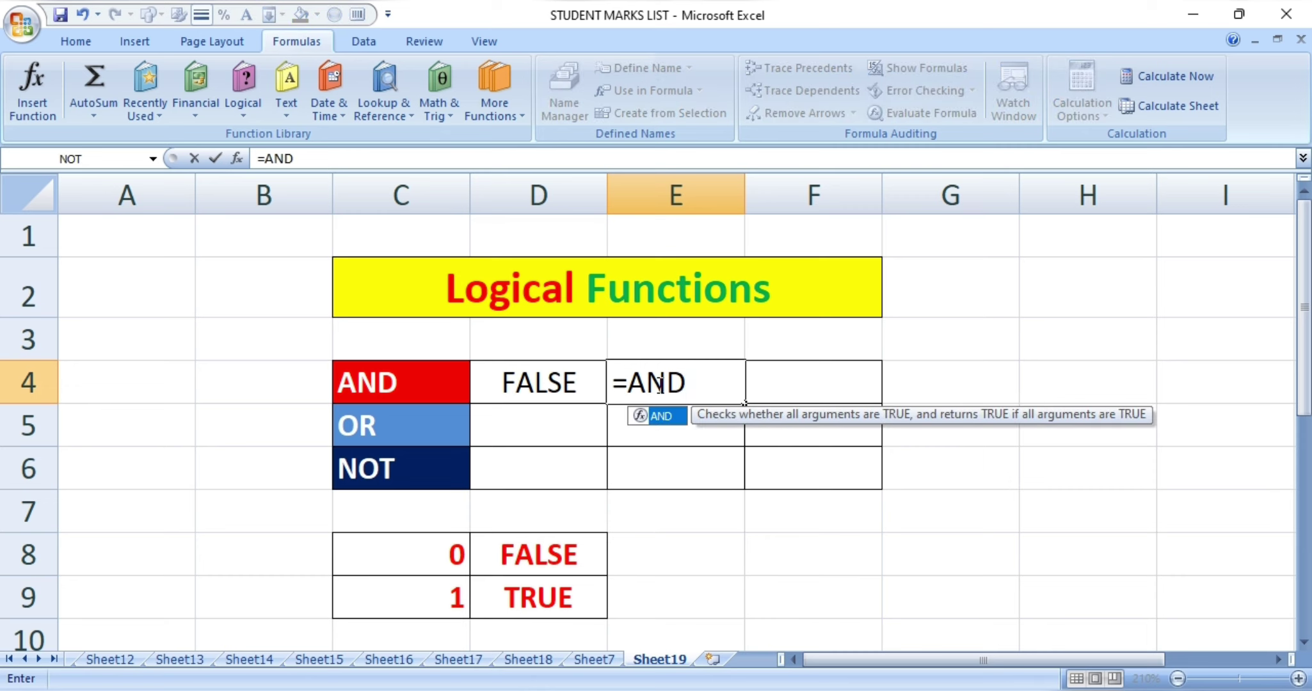
{"action": "type", "text": "("}
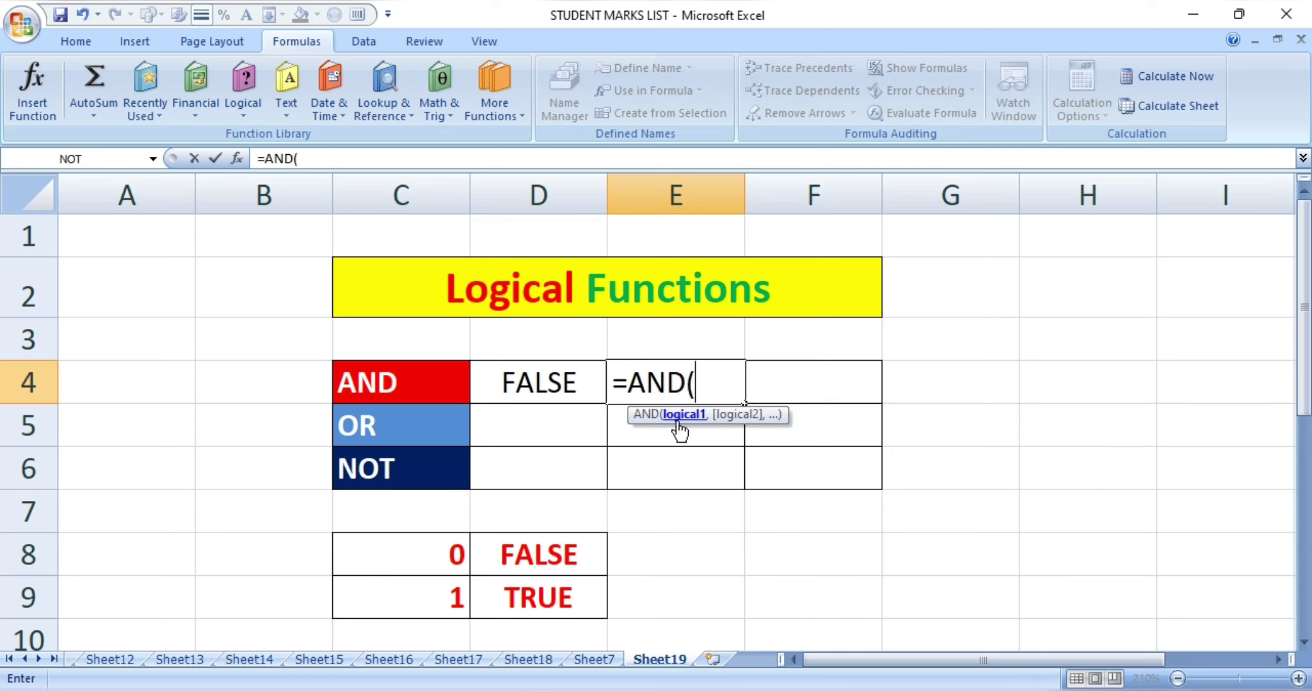
{"action": "type", "text": "45"}
{"action": "type", "text": ",5"}
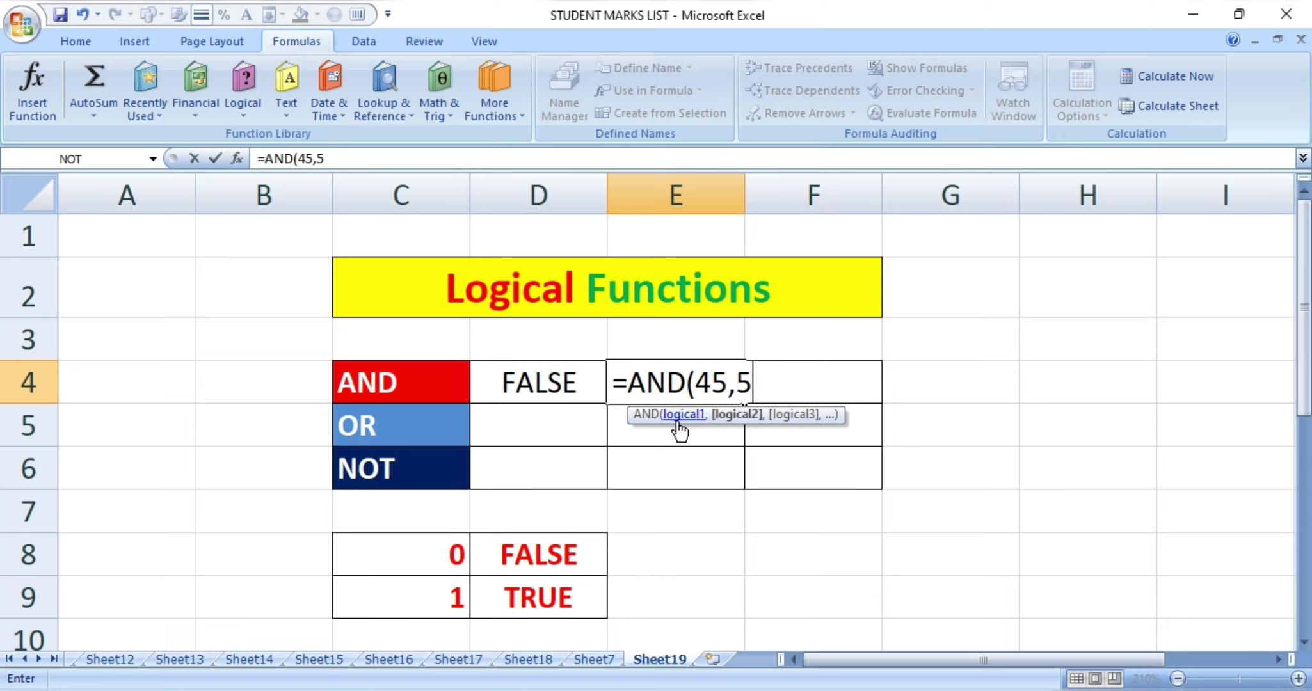
{"action": "type", "text": "0"}
{"action": "type", "text": ")"}
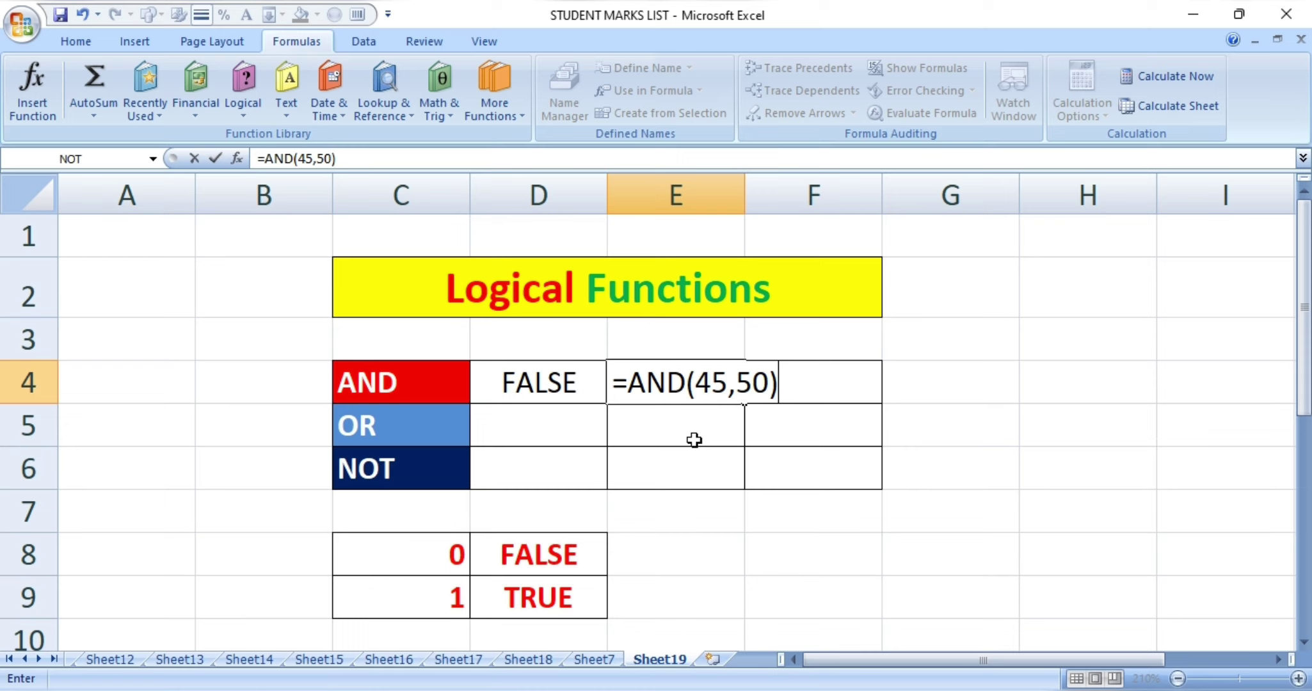
{"action": "key", "text": "Return"}
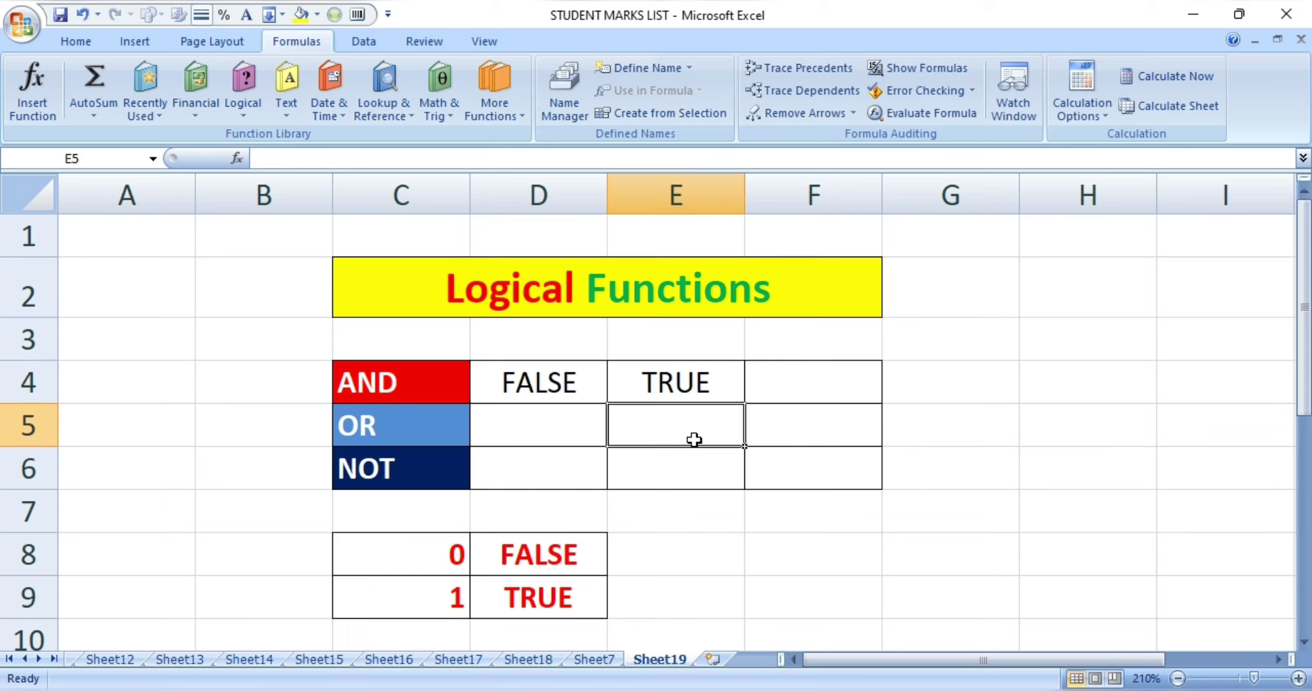
{"action": "left_click", "coordinate": [712, 384]}
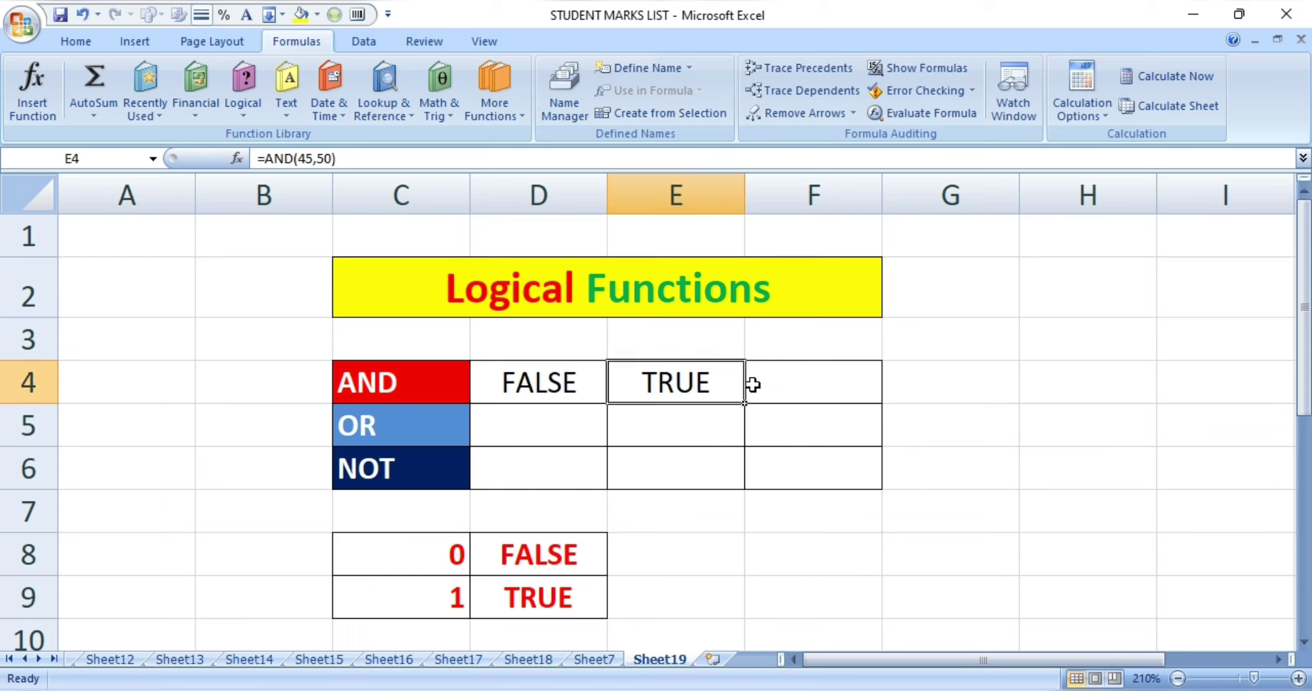
{"action": "left_click", "coordinate": [774, 384]}
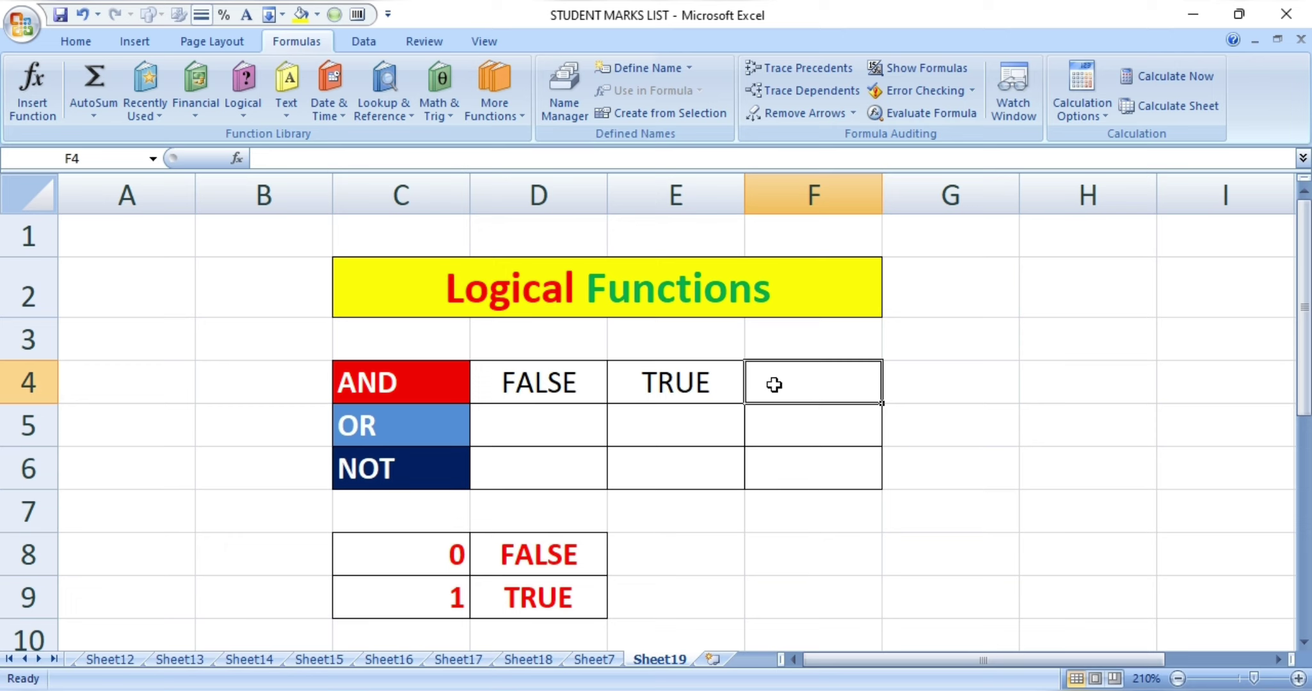
Enter =AND(0,0) in F4, returning FALSE
{"action": "type", "text": "="}
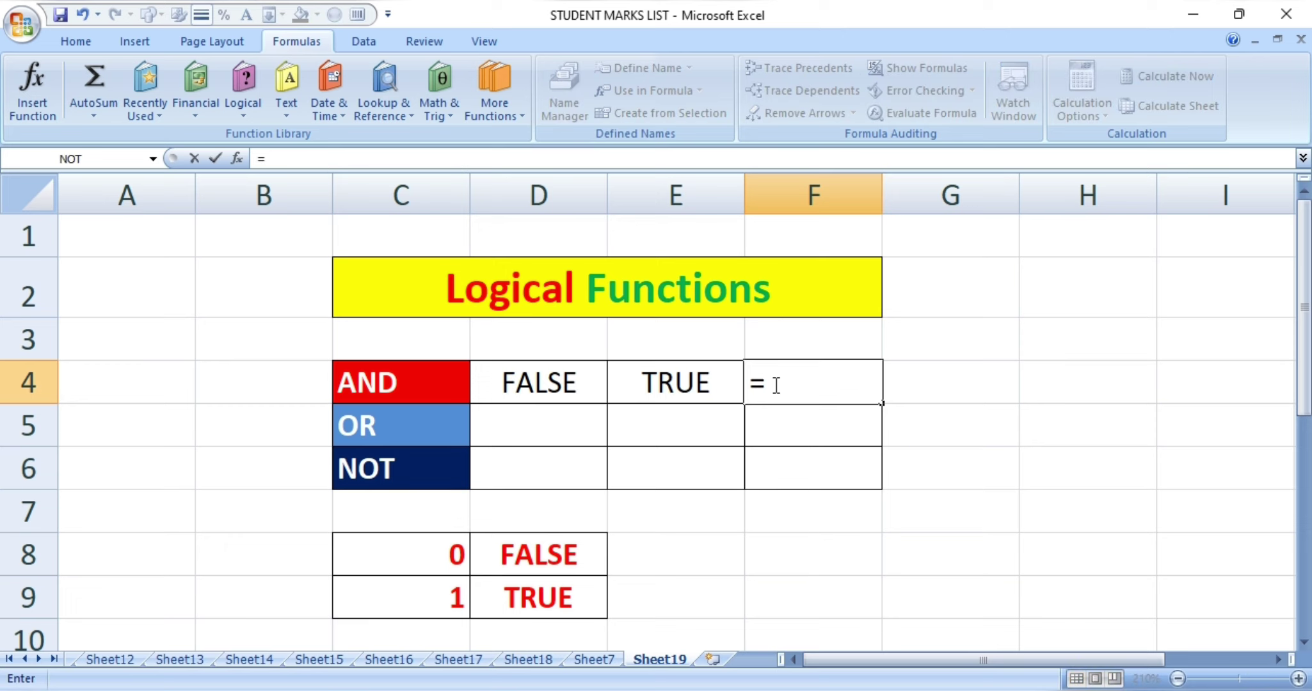
{"action": "type", "text": "AND"}
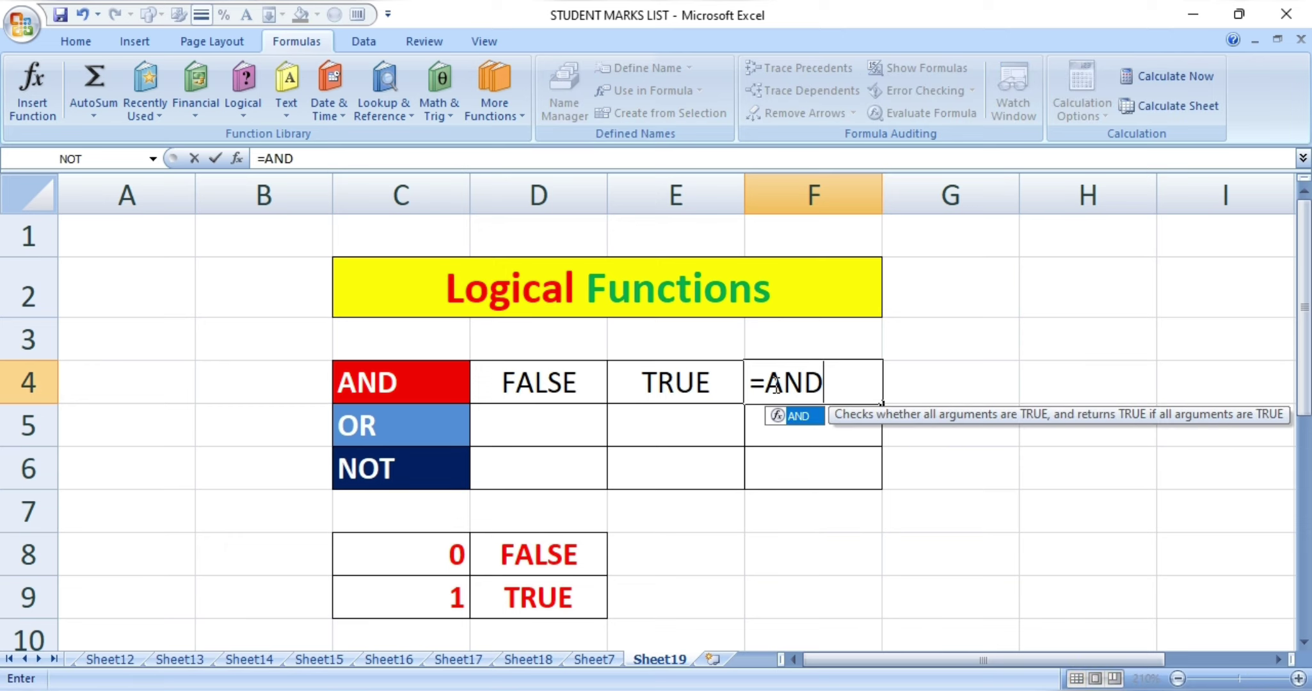
{"action": "type", "text": "("}
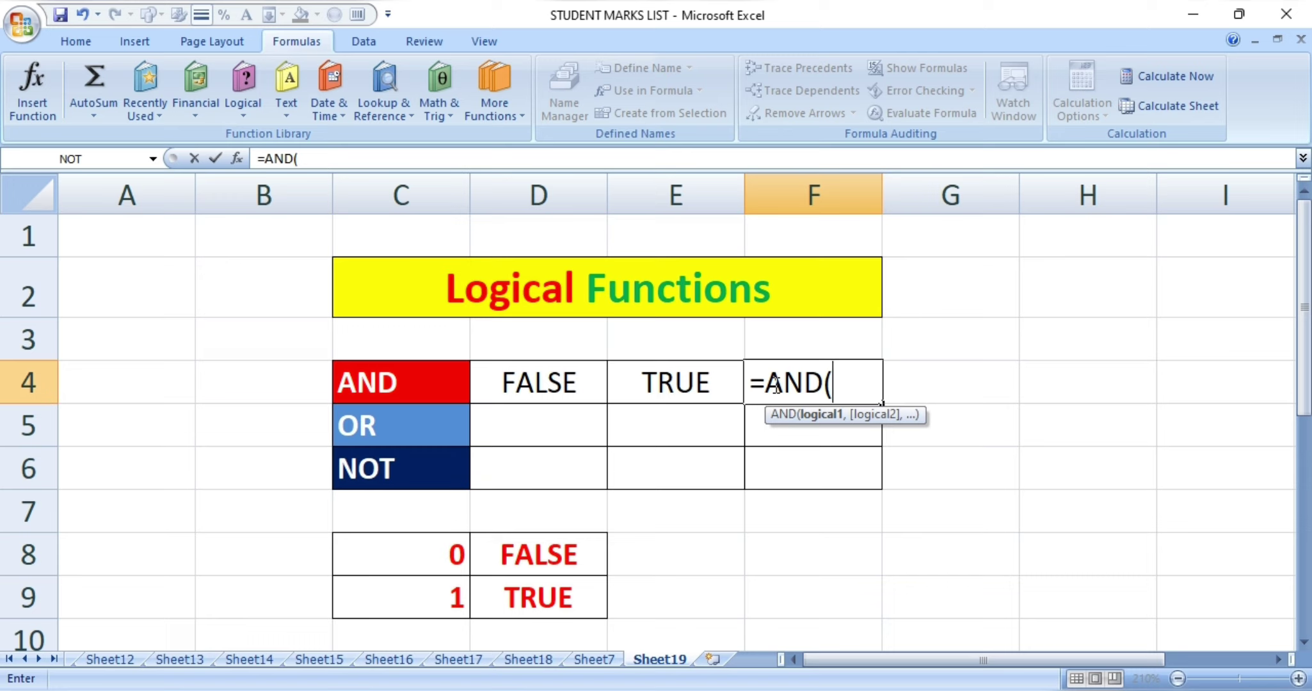
{"action": "type", "text": "0,0"}
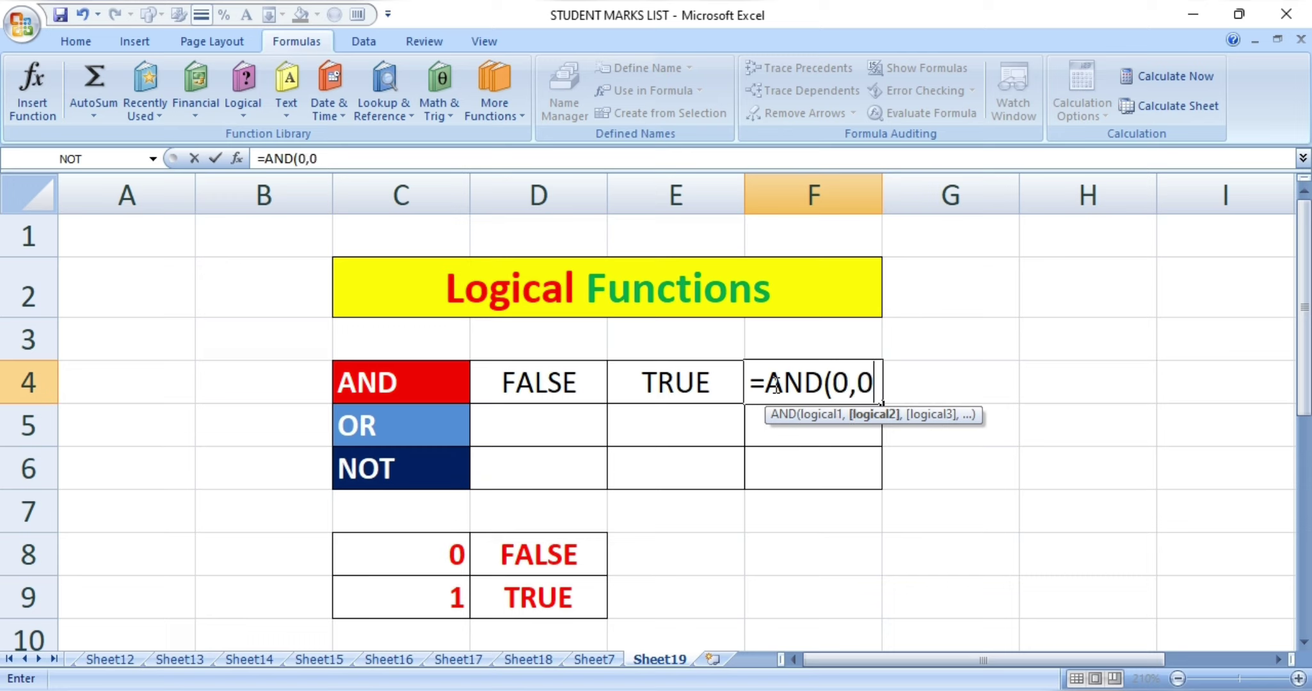
{"action": "type", "text": ")"}
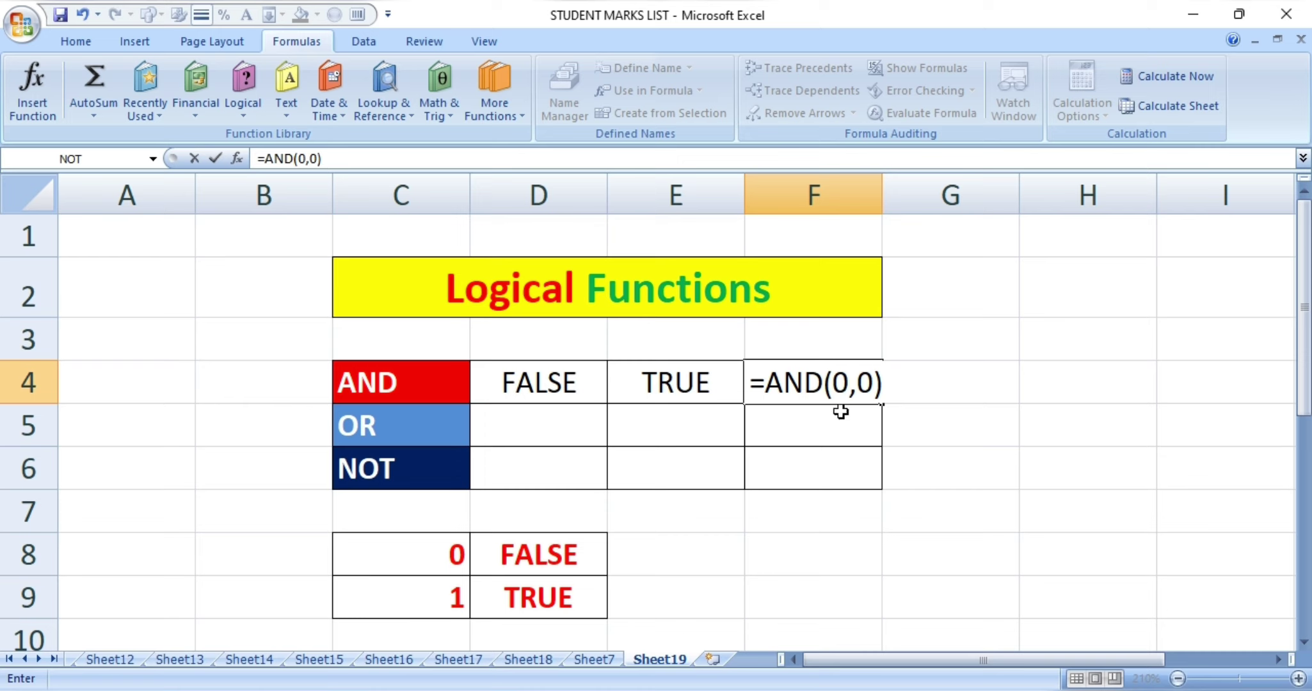
{"action": "key", "text": "Return"}
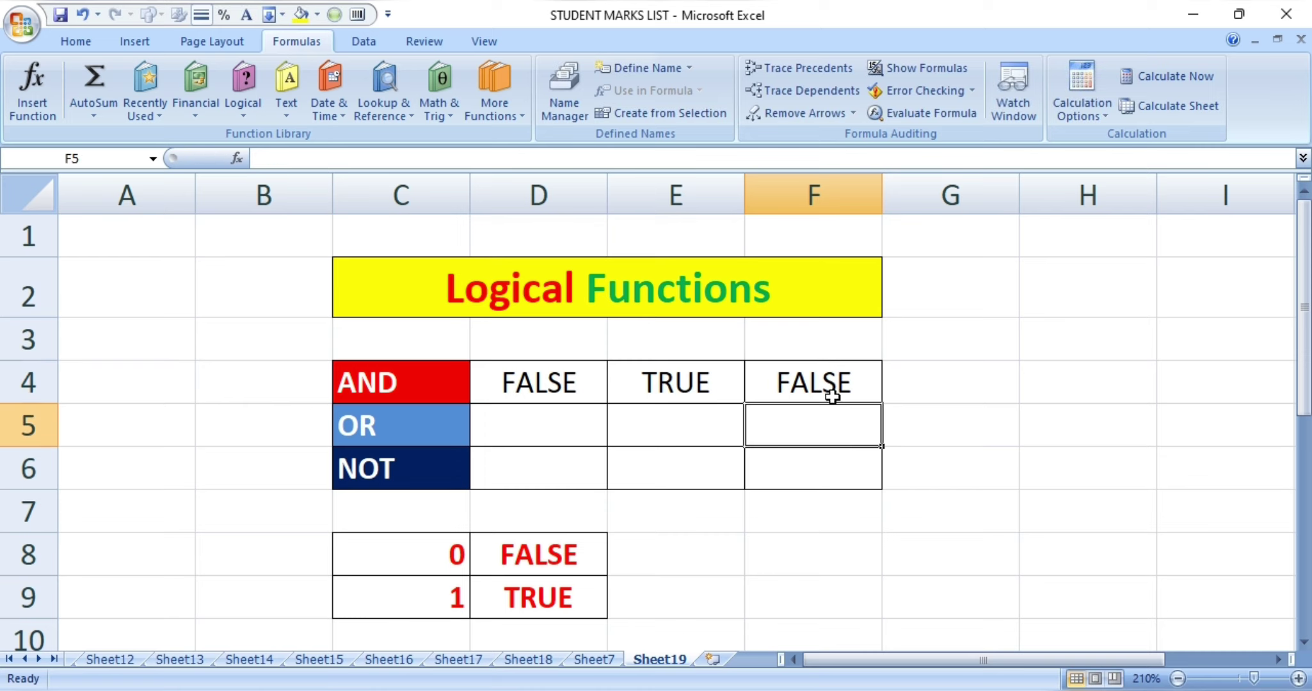
{"action": "left_click", "coordinate": [833, 386]}
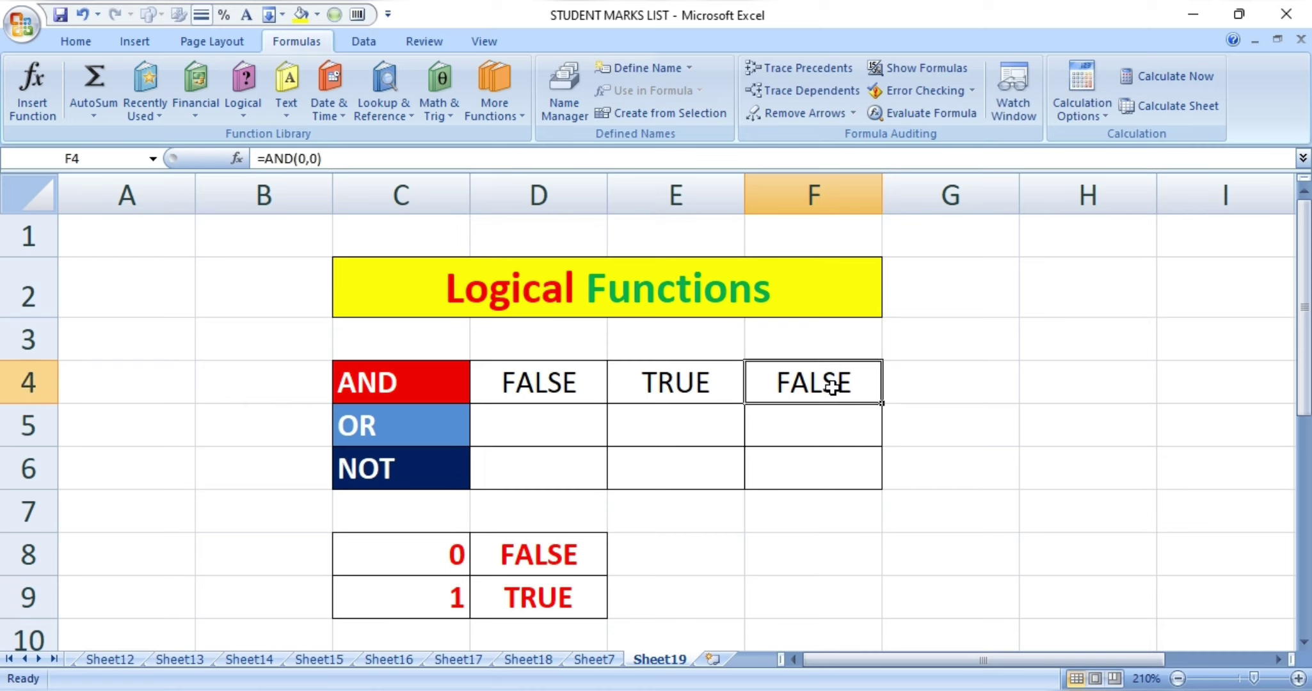
Review the =AND(45,0) formula in D4, then settle on D5 for the OR row
{"action": "left_click", "coordinate": [541, 381]}
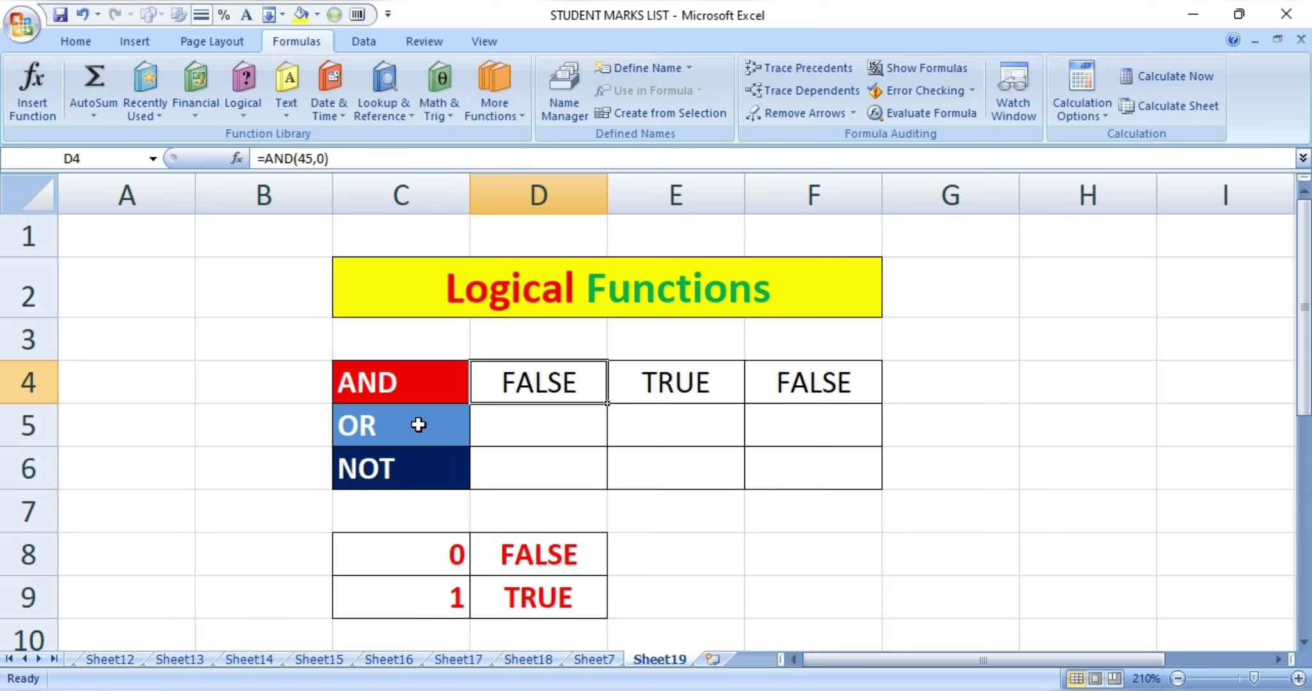
{"action": "left_click", "coordinate": [550, 422]}
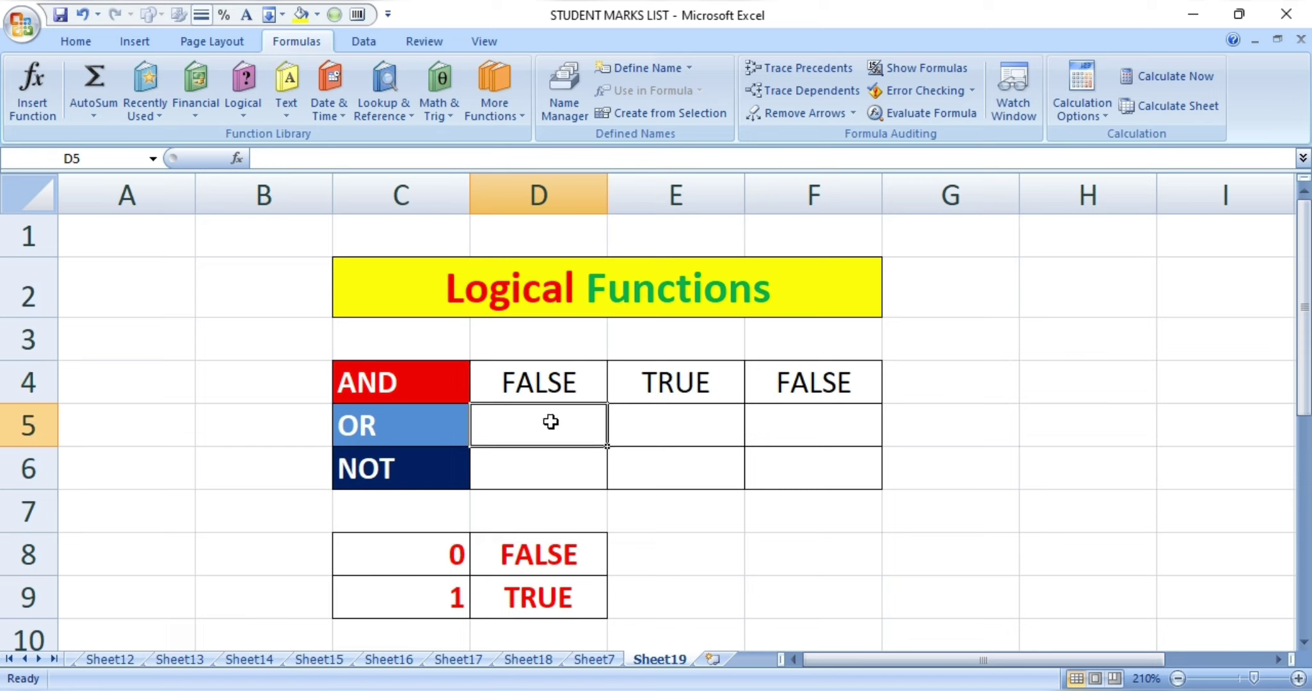
{"action": "left_click", "coordinate": [557, 382]}
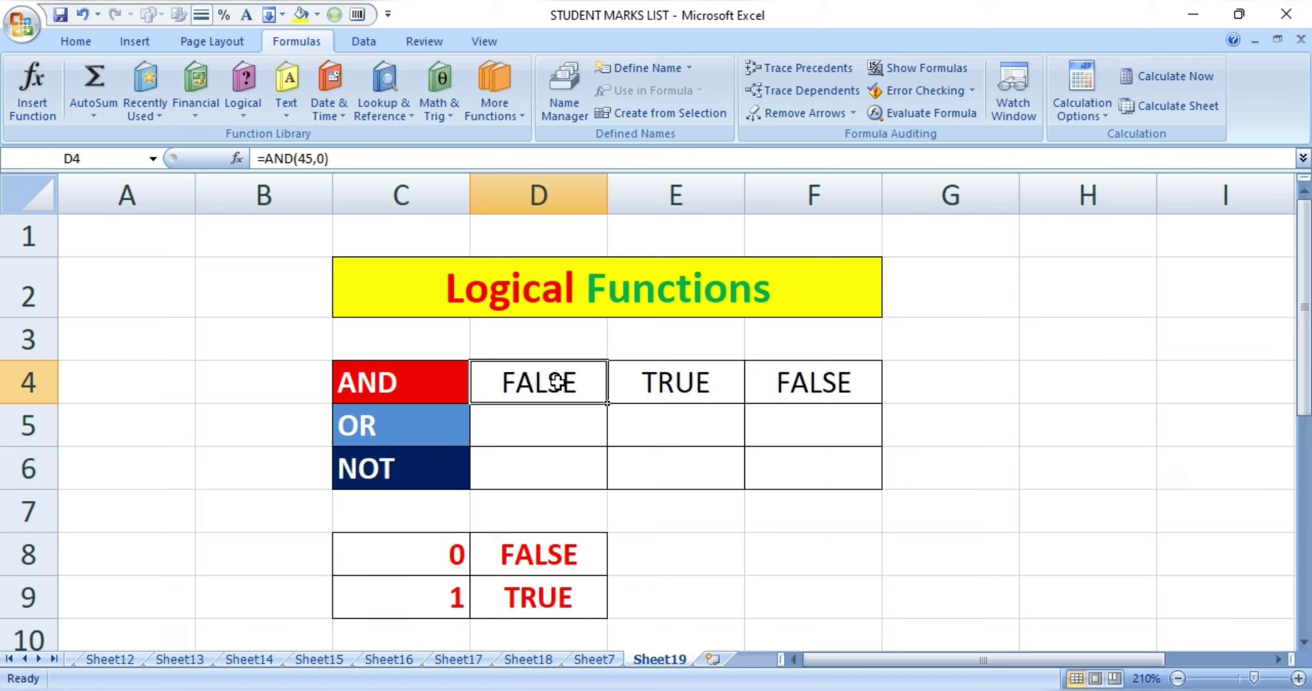
{"action": "left_click", "coordinate": [561, 419]}
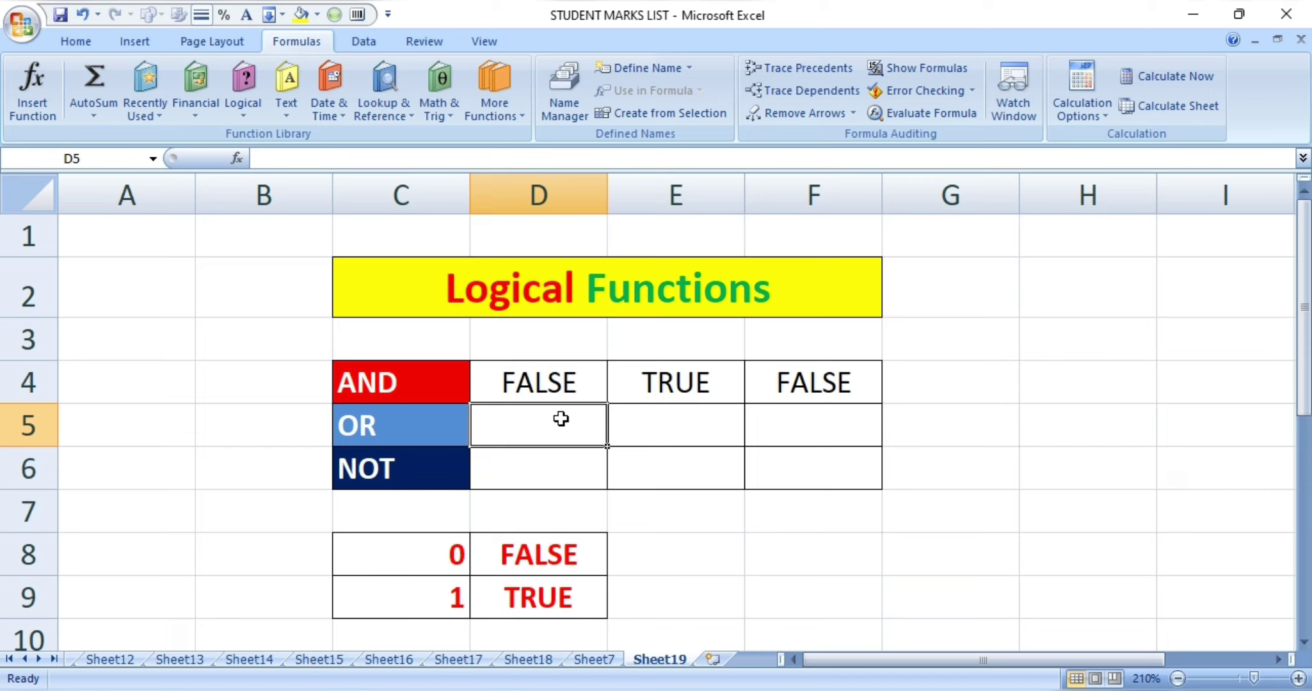
Enter =OR(0,0,0,0,2) in D5, returning TRUE, and check its formula
{"action": "type", "text": "="}
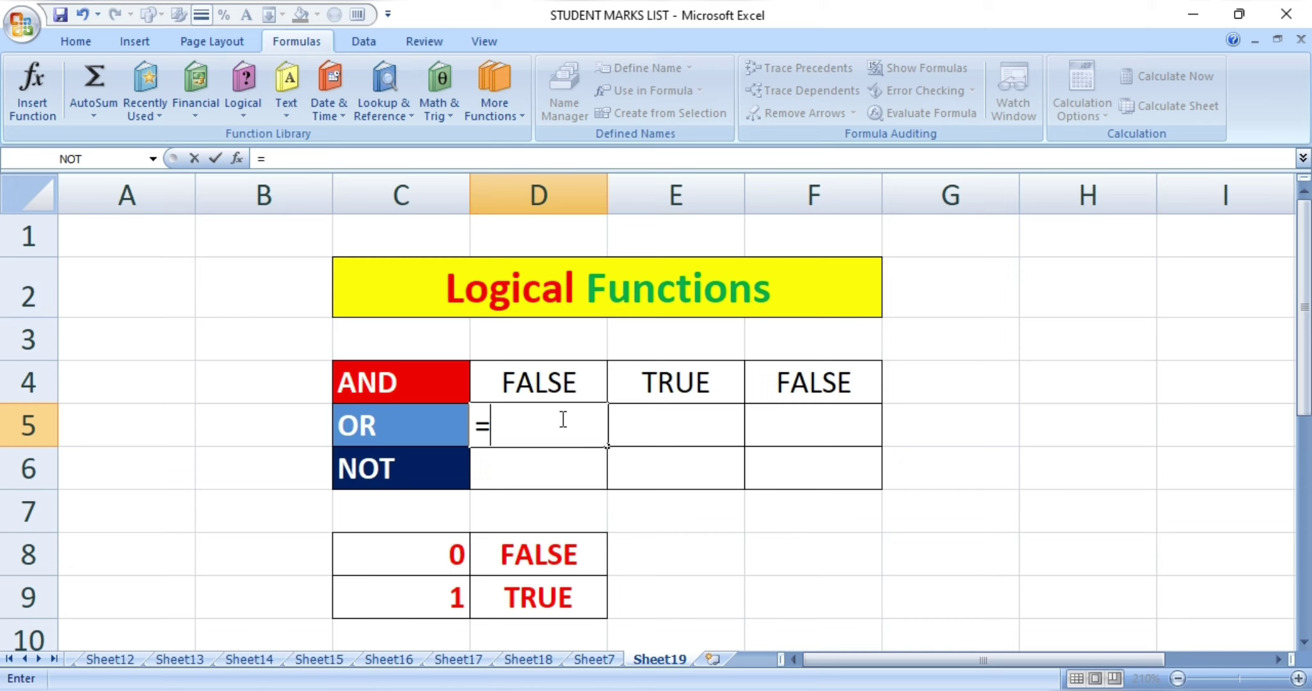
{"action": "type", "text": "OR"}
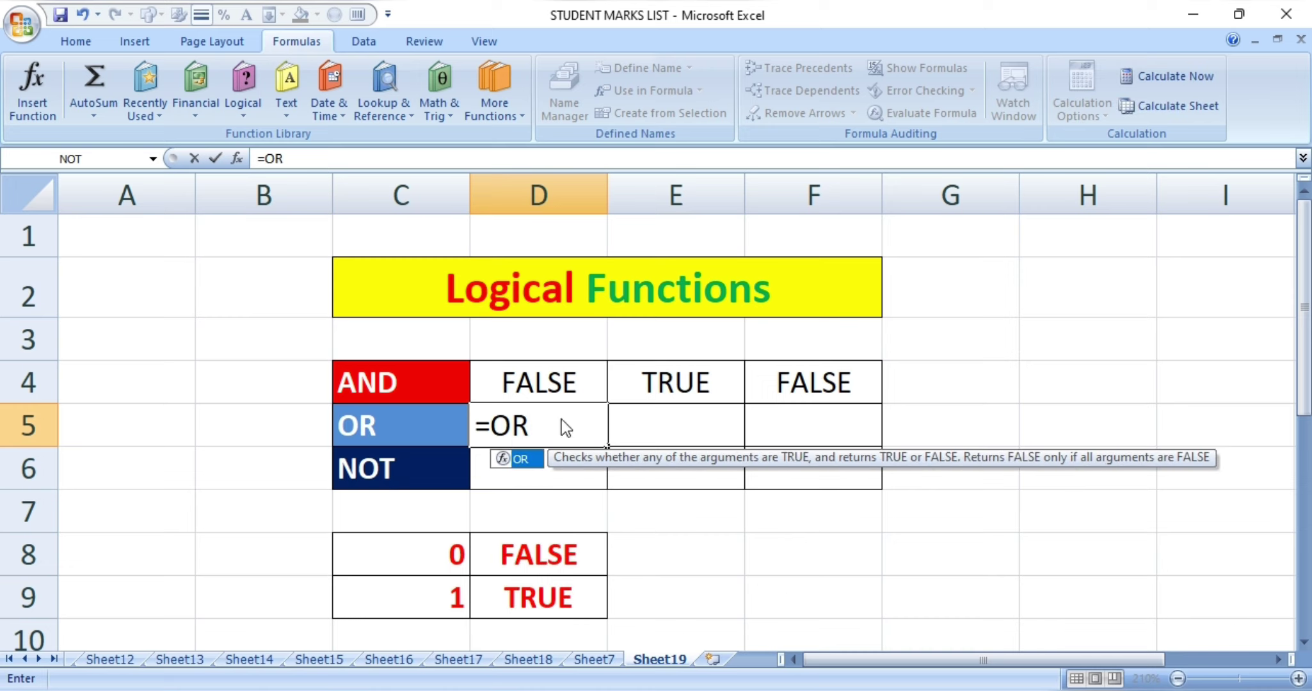
{"action": "type", "text": "("}
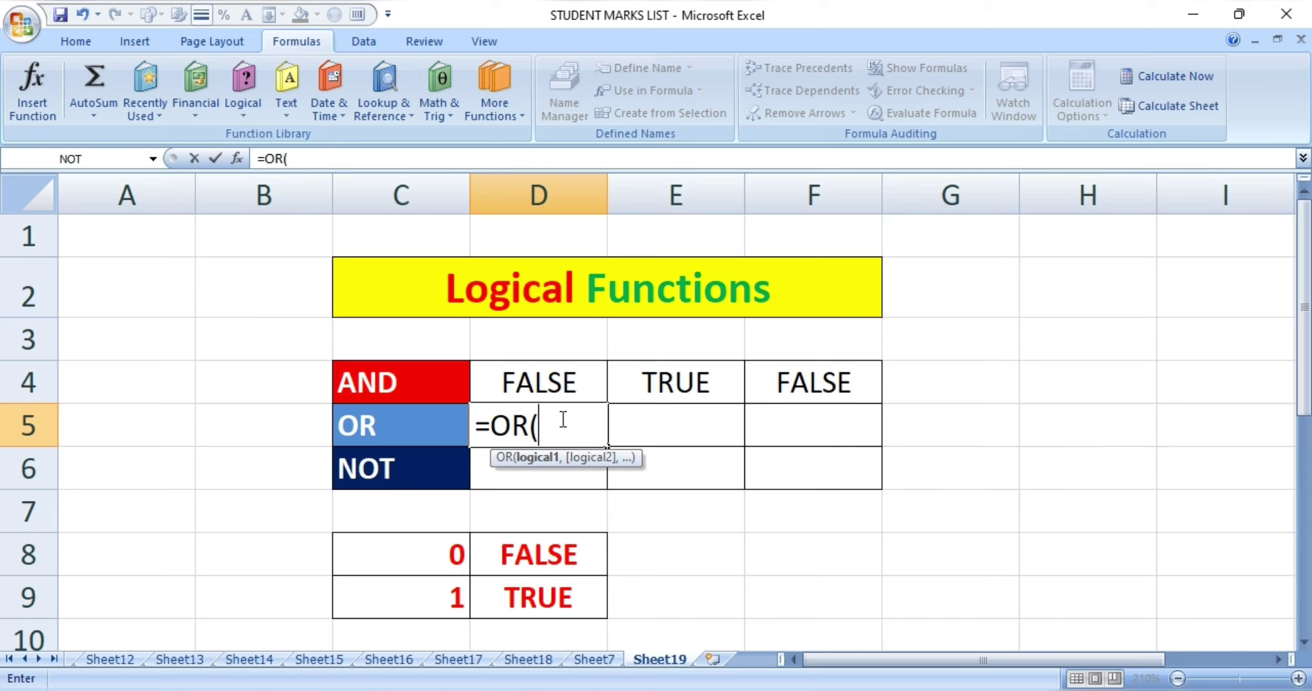
{"action": "type", "text": "0"}
{"action": "type", "text": ",0"}
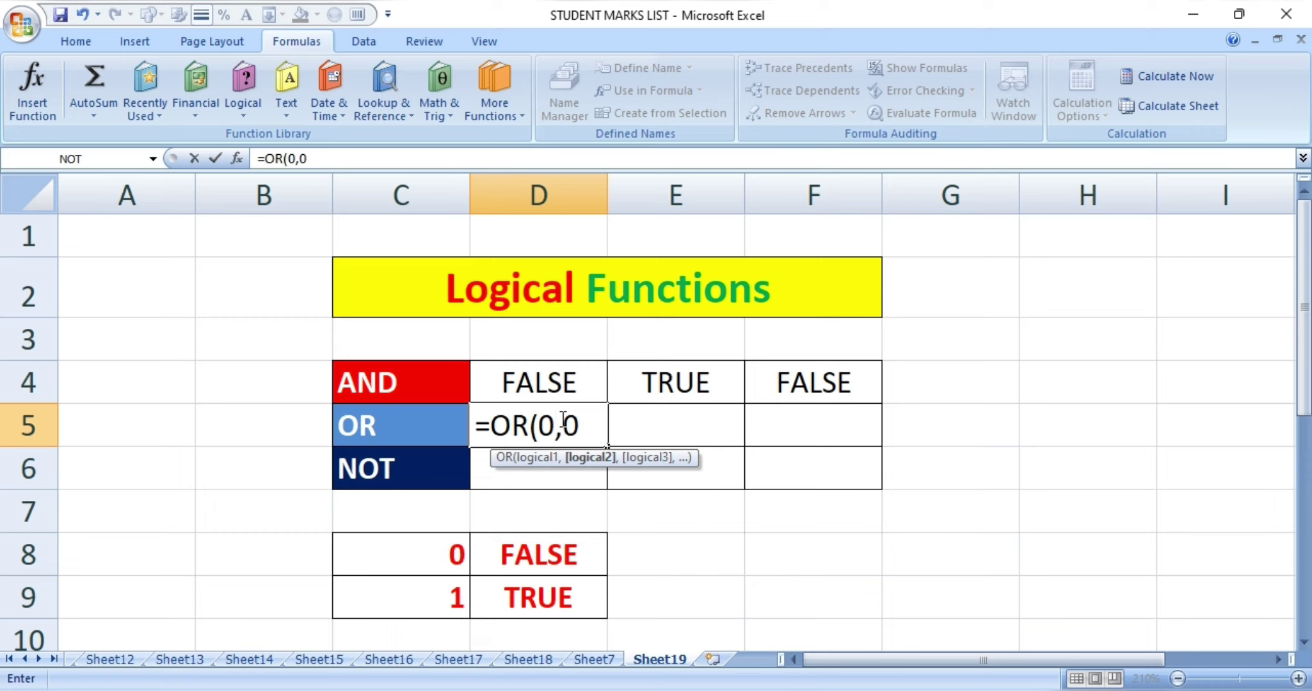
{"action": "type", "text": ",0,0"}
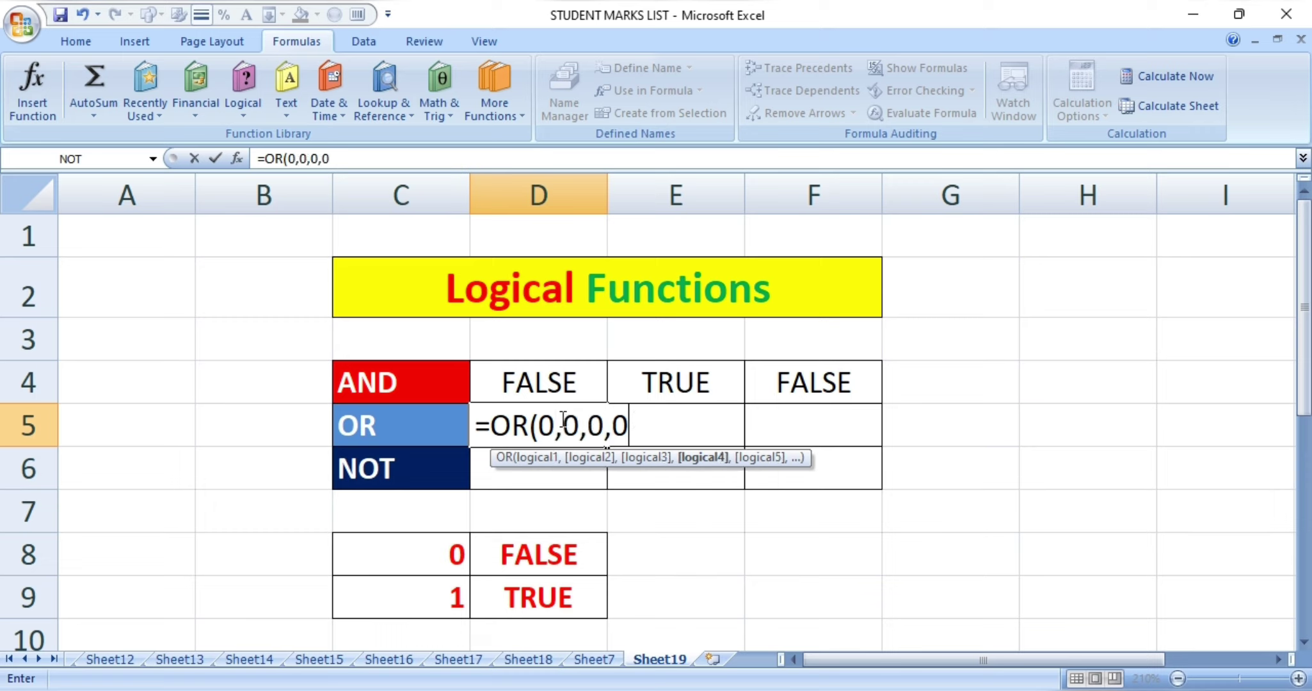
{"action": "type", "text": ","}
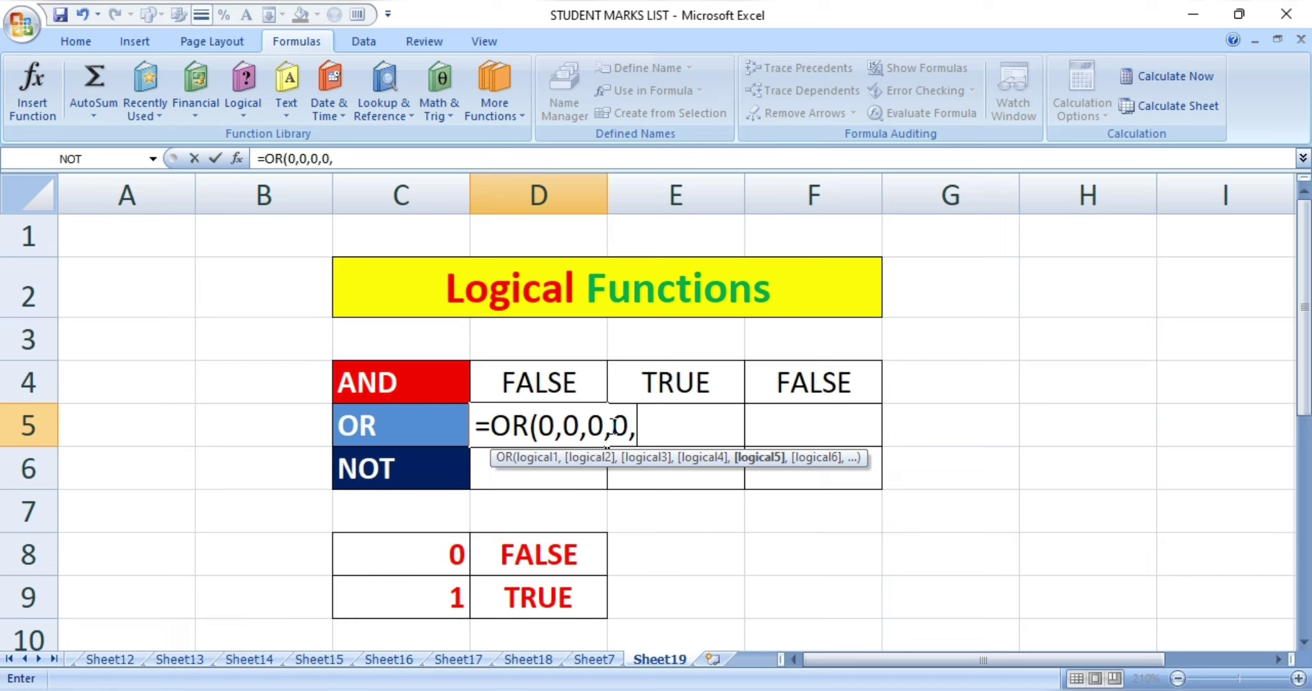
{"action": "type", "text": "2)"}
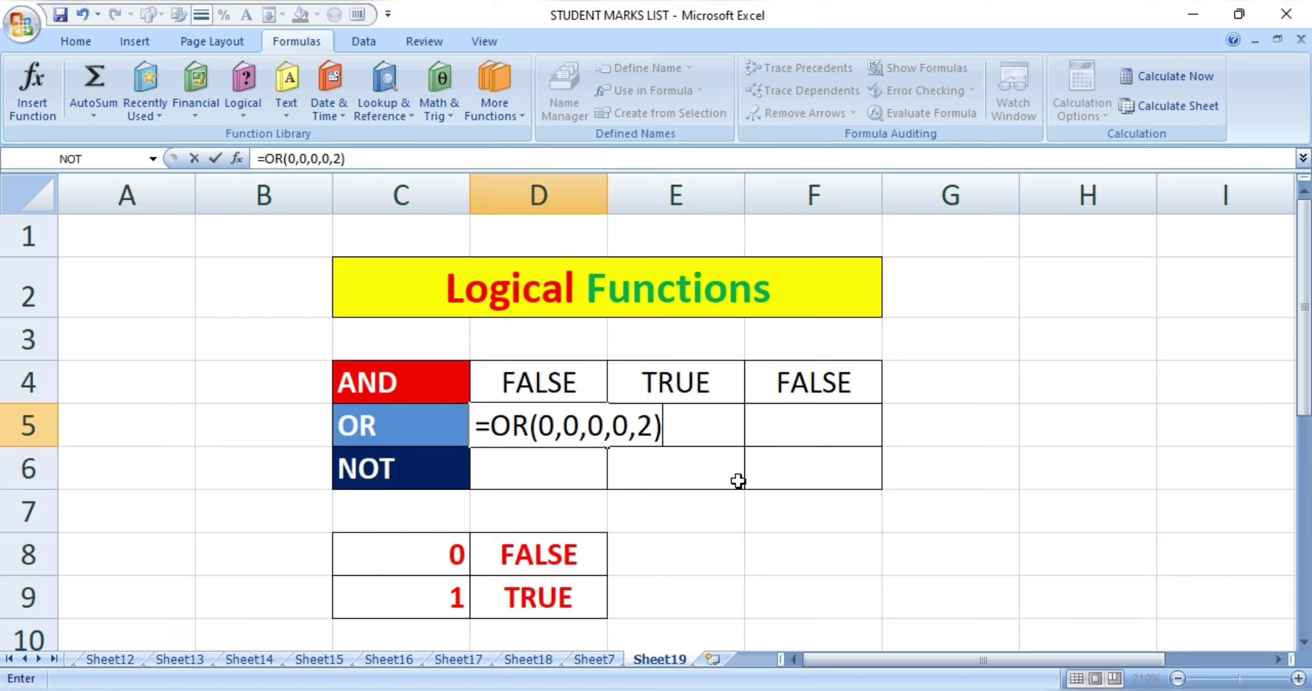
{"action": "key", "text": "Return"}
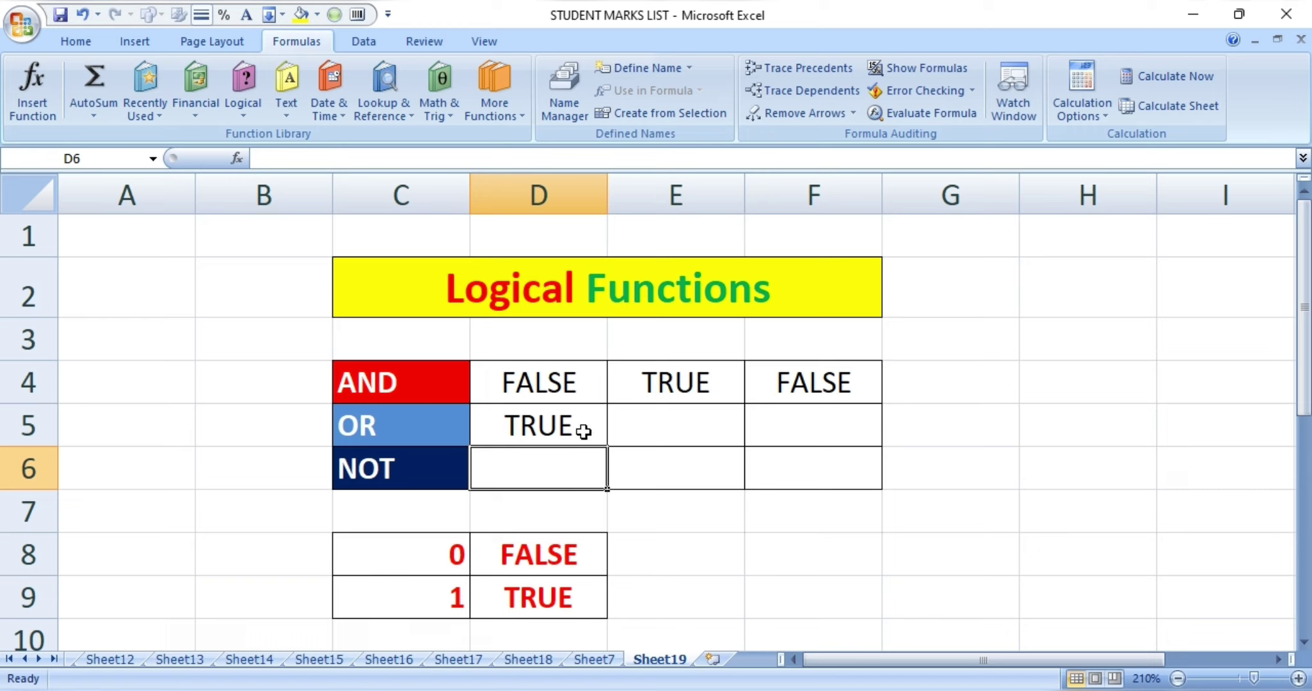
{"action": "left_click", "coordinate": [534, 409]}
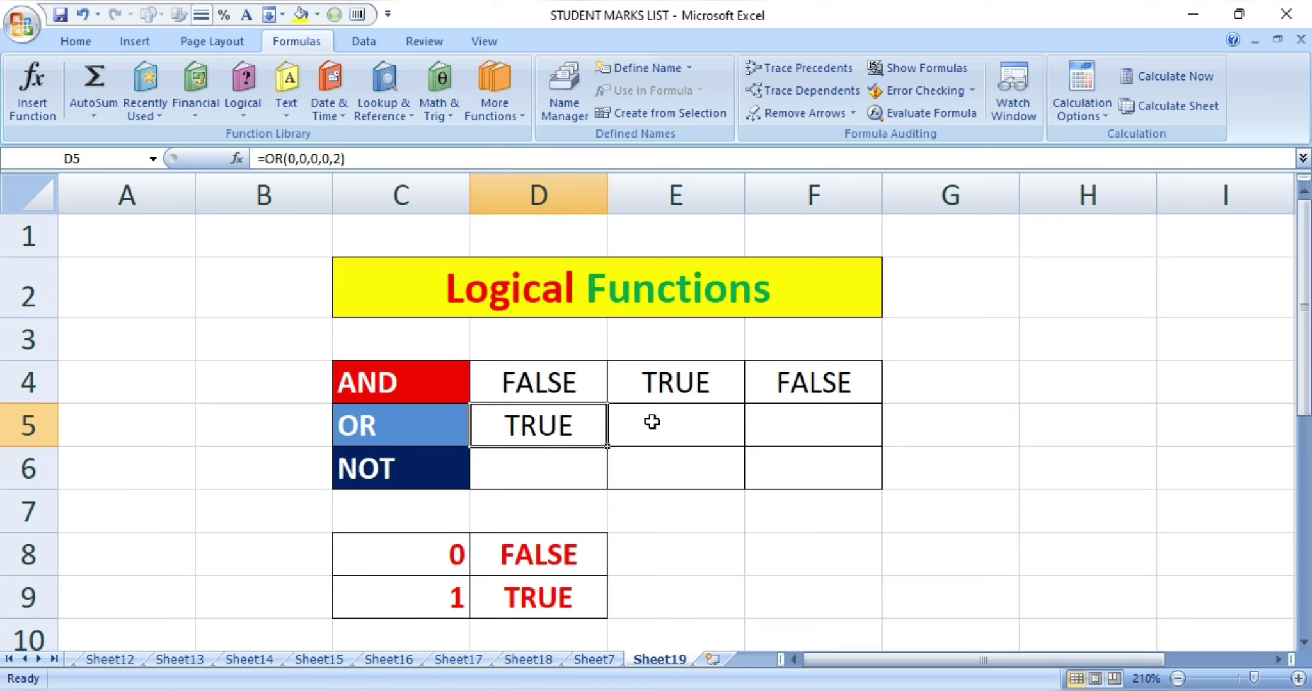
{"action": "left_click", "coordinate": [652, 422]}
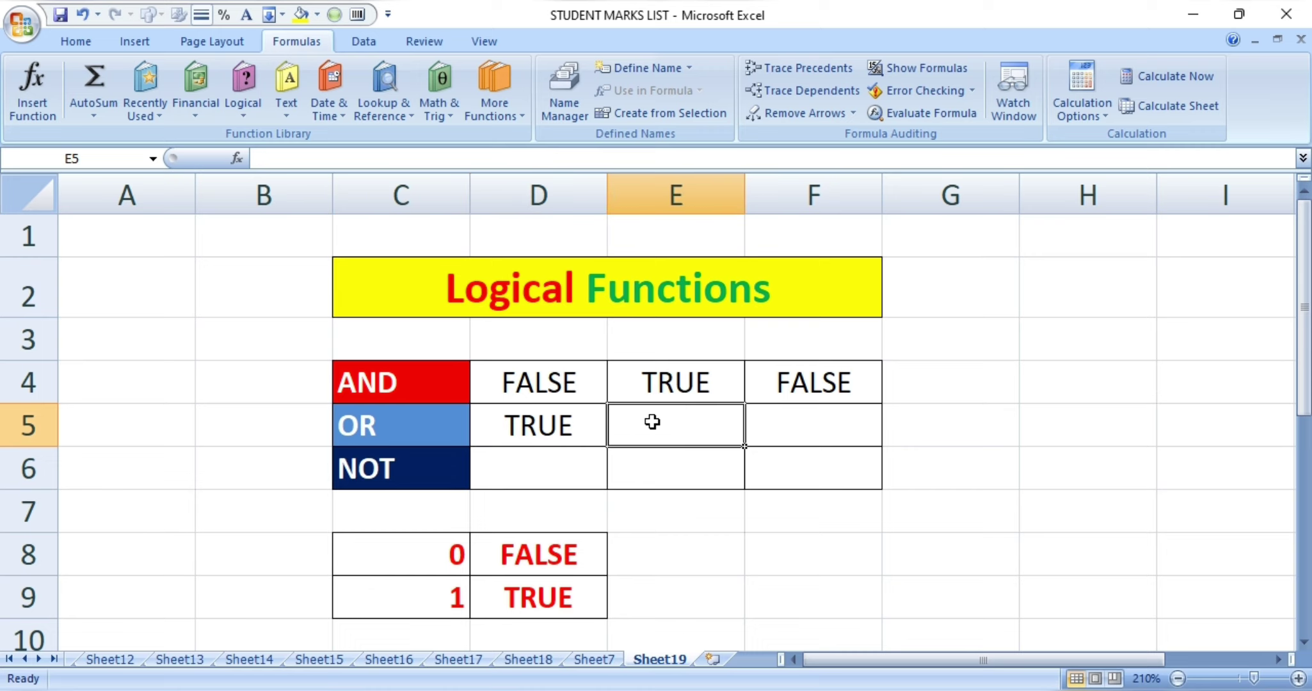
Enter =OR(45,5,2,3,0) in E5, returning TRUE
{"action": "type", "text": "=O"}
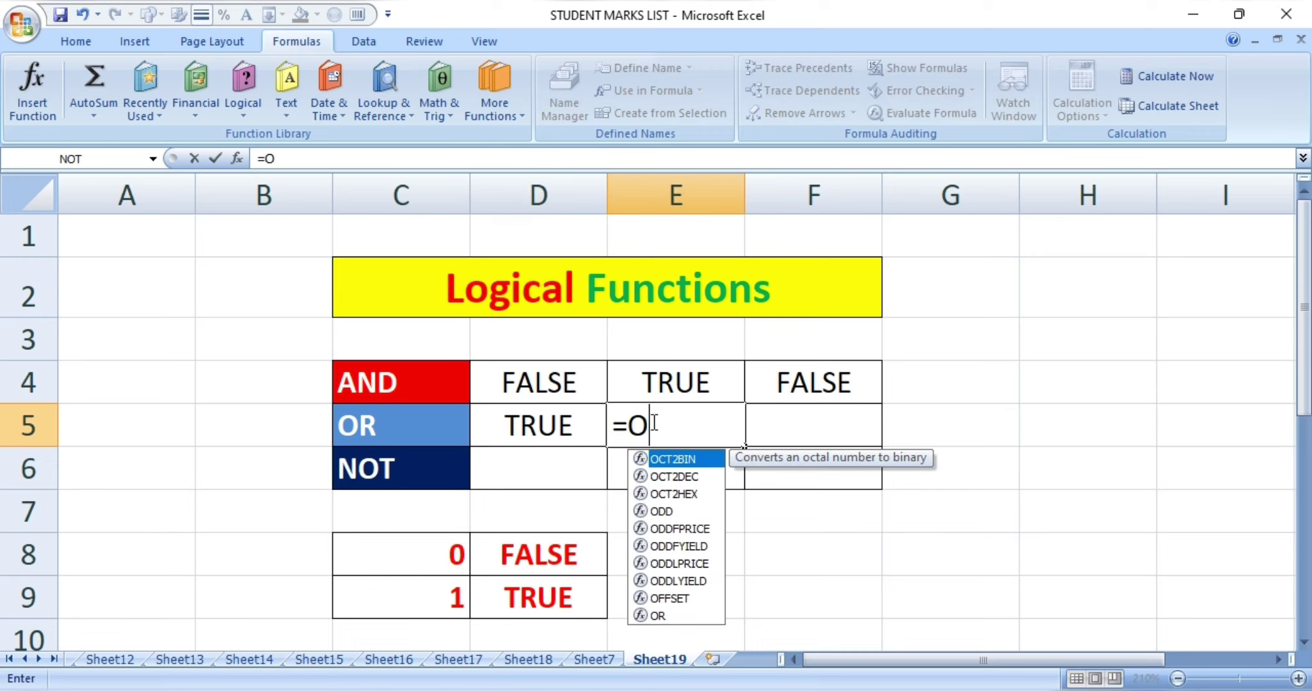
{"action": "type", "text": "R("}
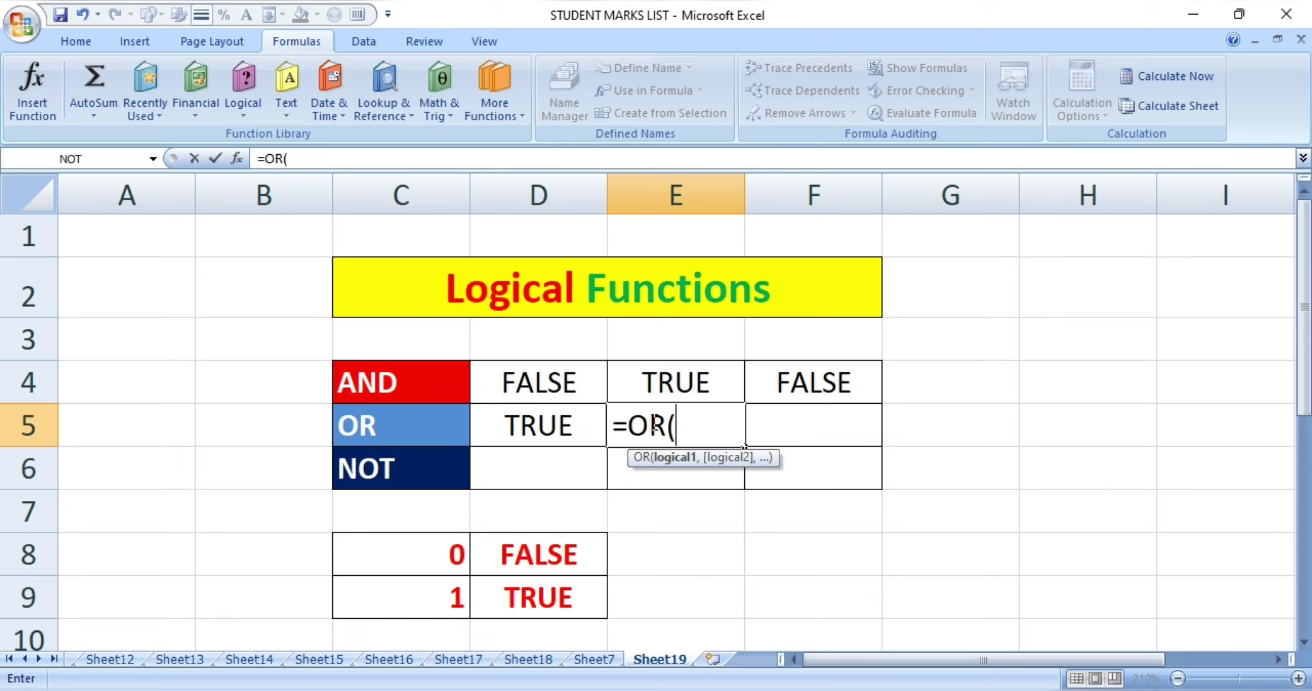
{"action": "type", "text": "4"}
{"action": "type", "text": "5,"}
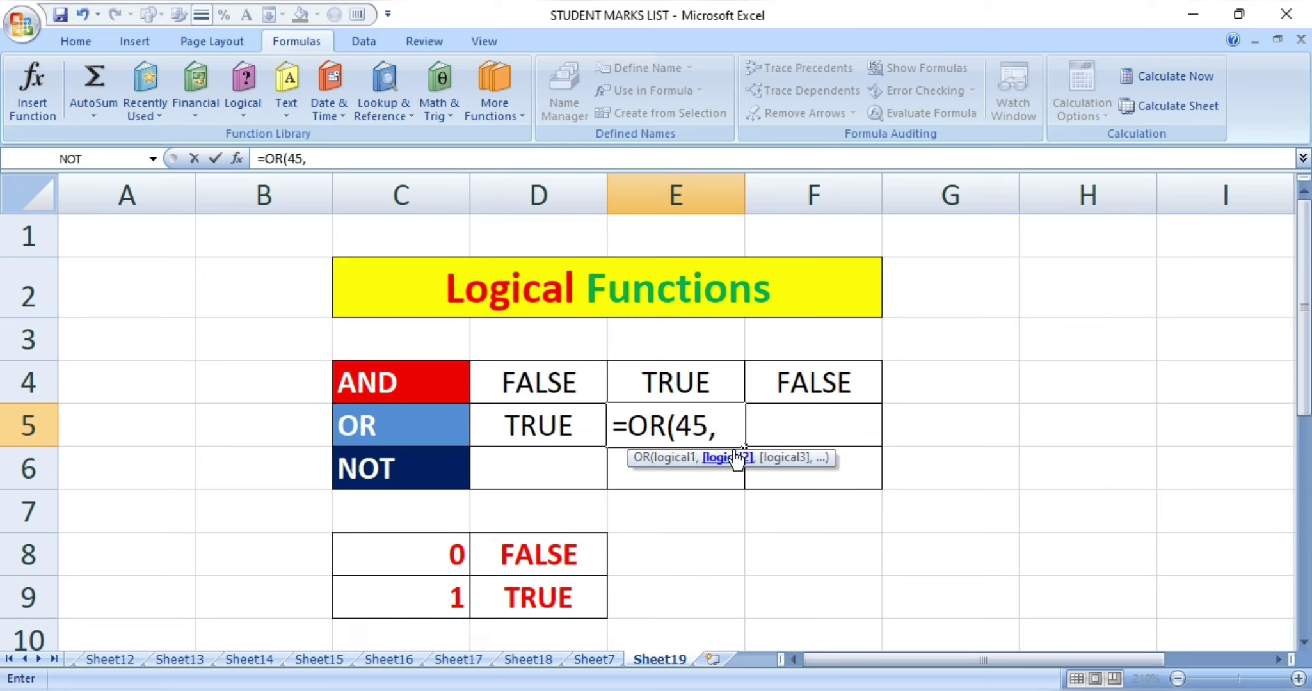
{"action": "type", "text": "5"}
{"action": "type", "text": ",2,"}
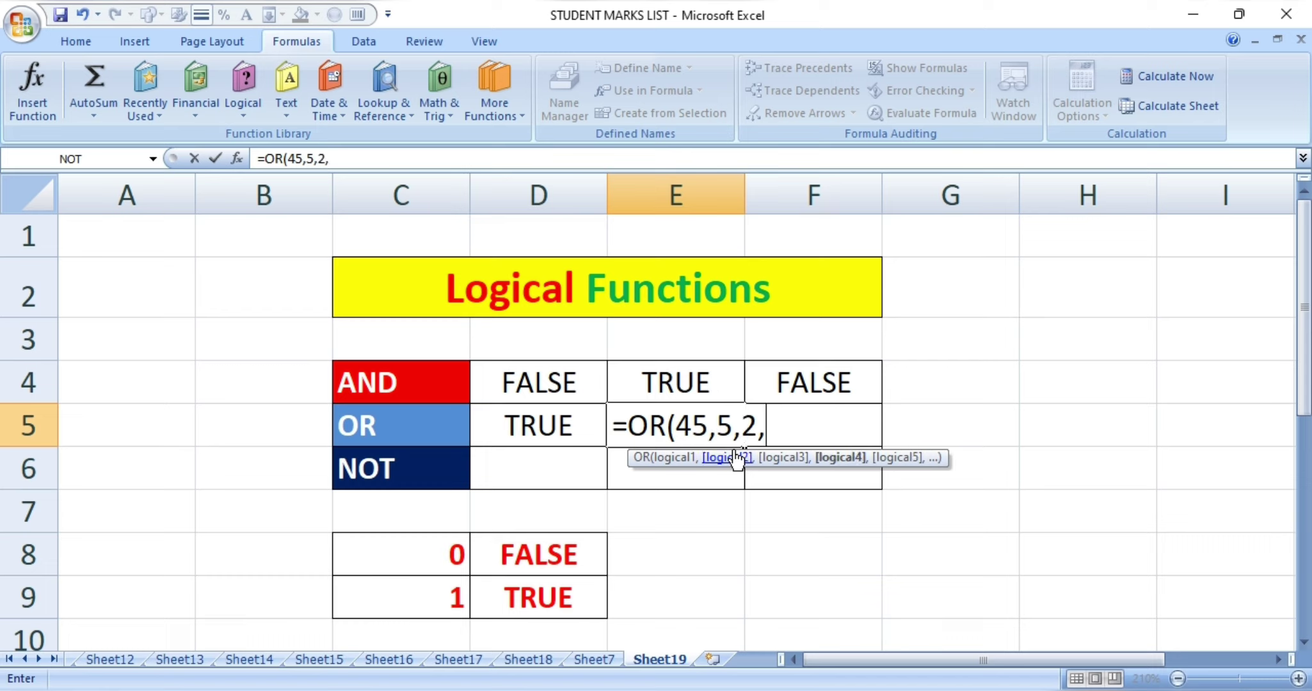
{"action": "type", "text": "3,"}
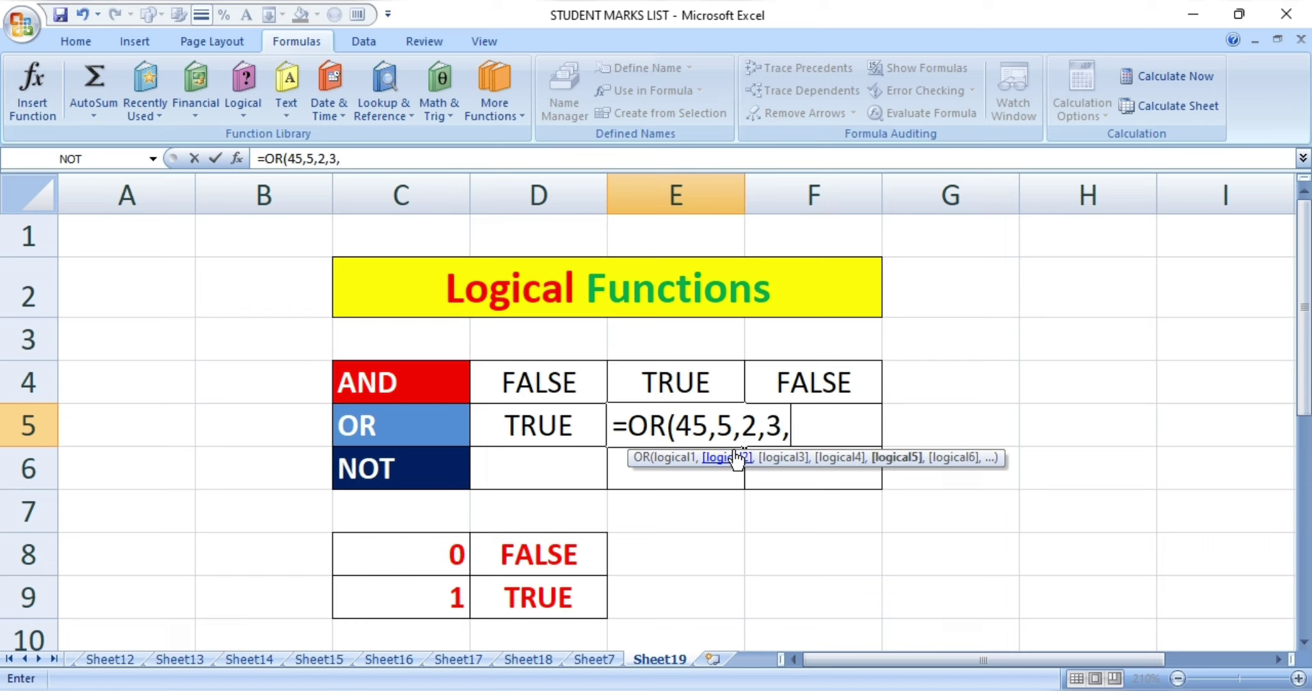
{"action": "type", "text": "0"}
{"action": "type", "text": ")"}
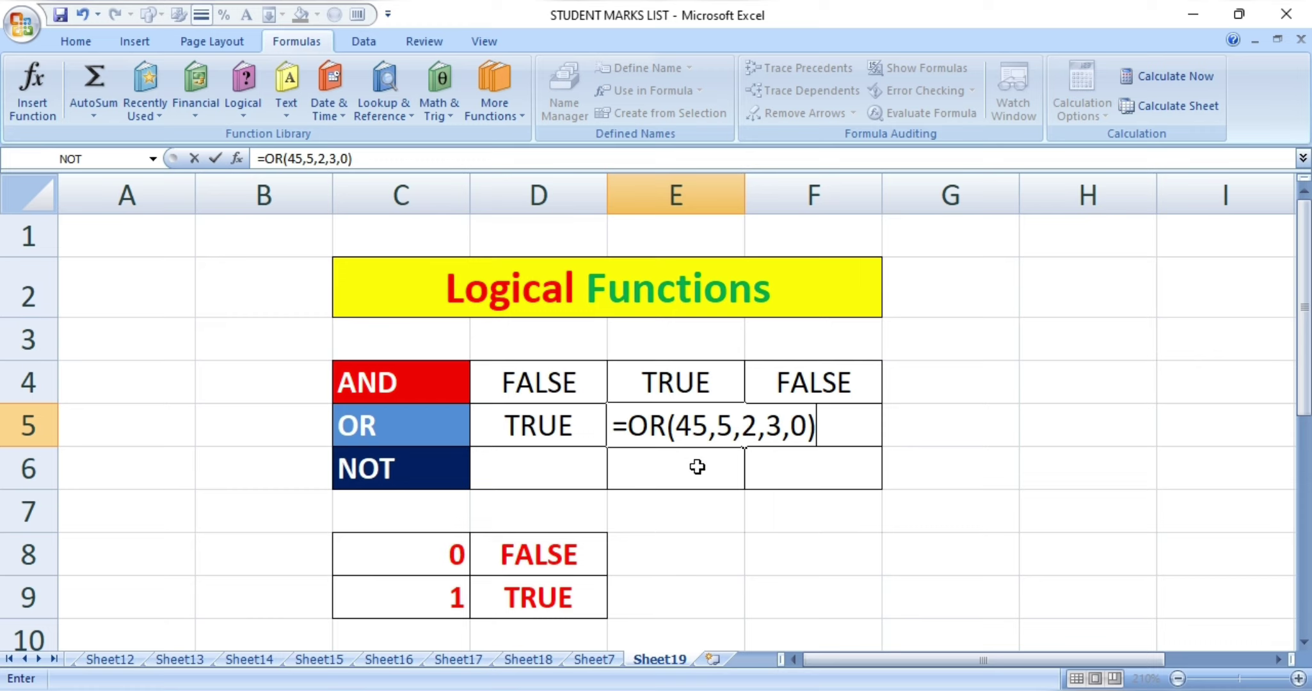
{"action": "left_click", "coordinate": [697, 467]}
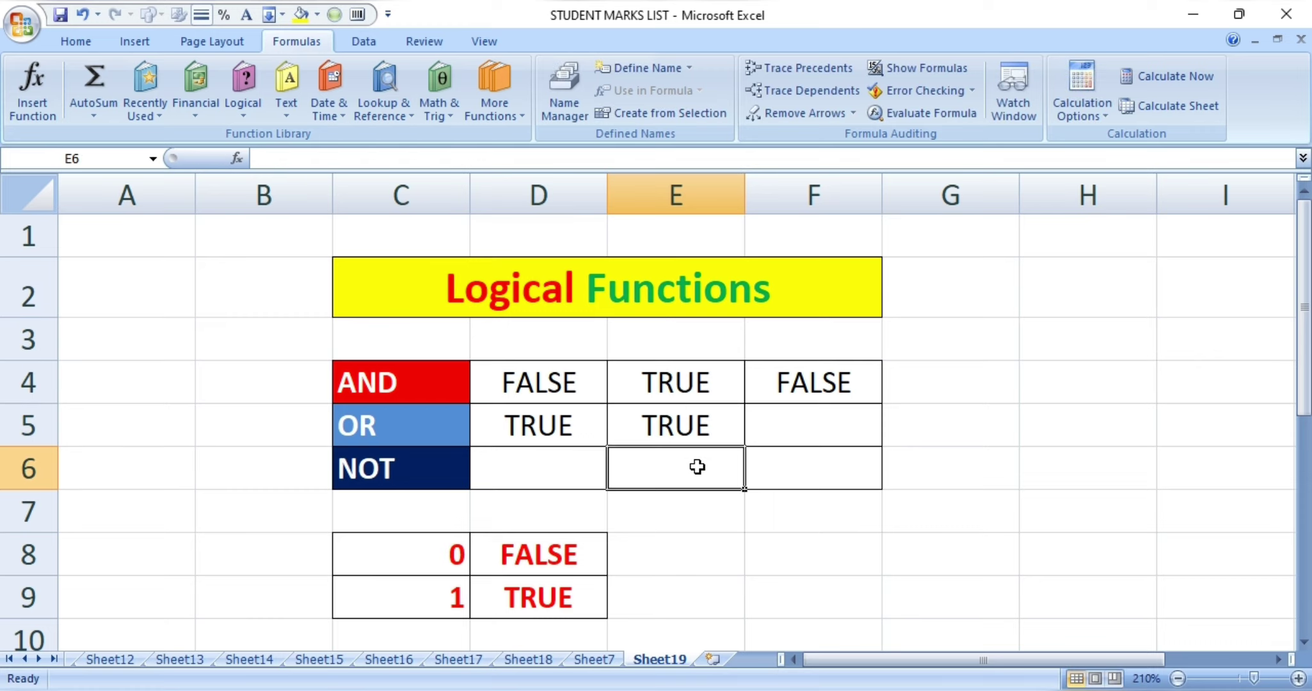
Enter =OR(0,0,0,0,0) in F5, returning FALSE, and check its formula
{"action": "left_click", "coordinate": [792, 422]}
{"action": "type", "text": "="}
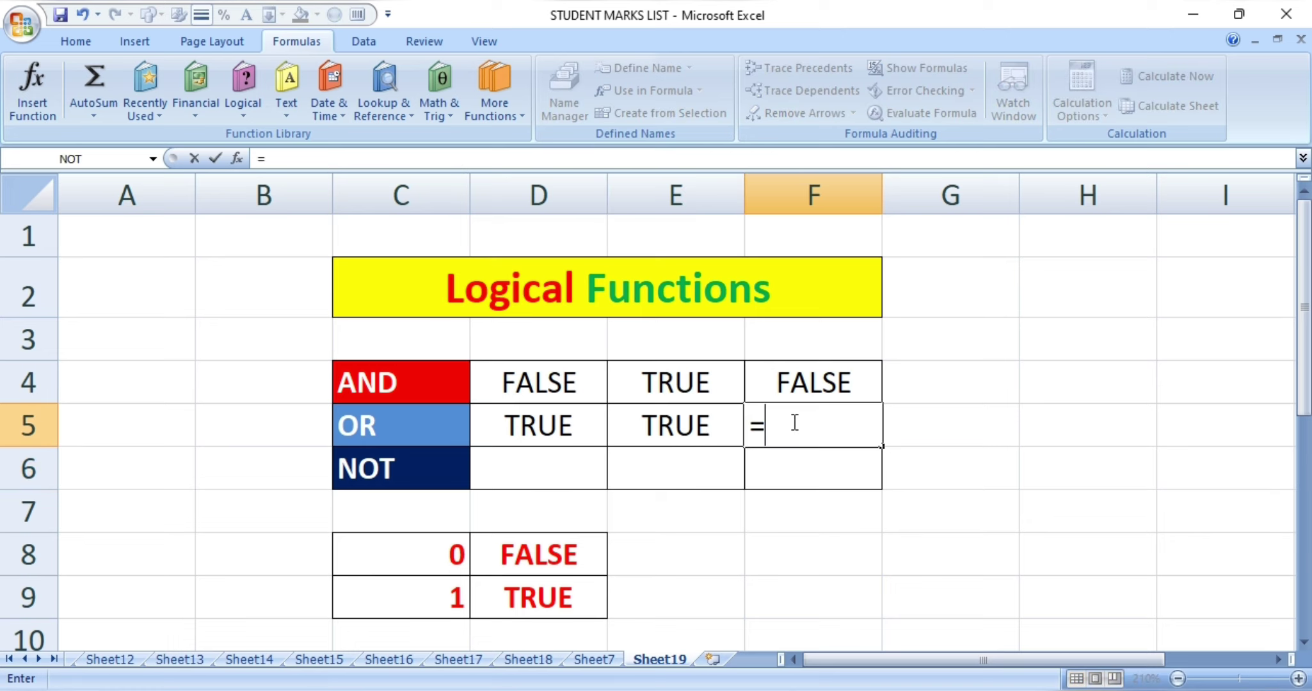
{"action": "type", "text": "OR"}
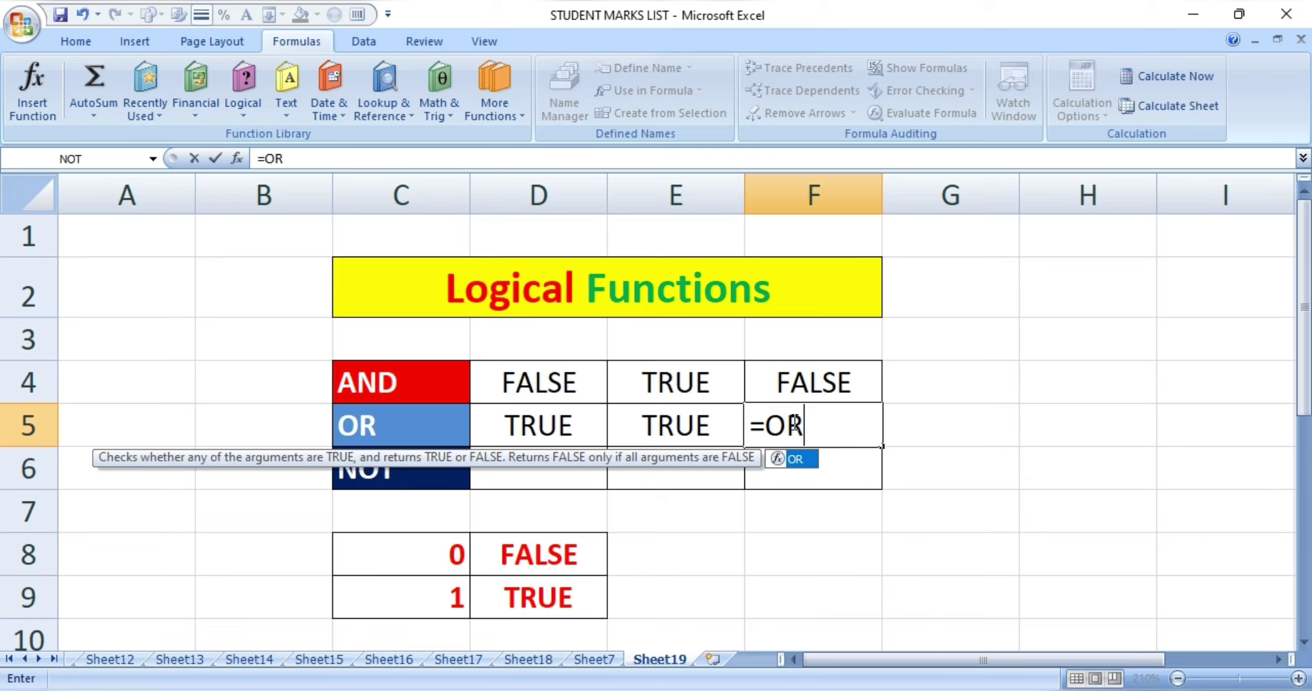
{"action": "type", "text": "("}
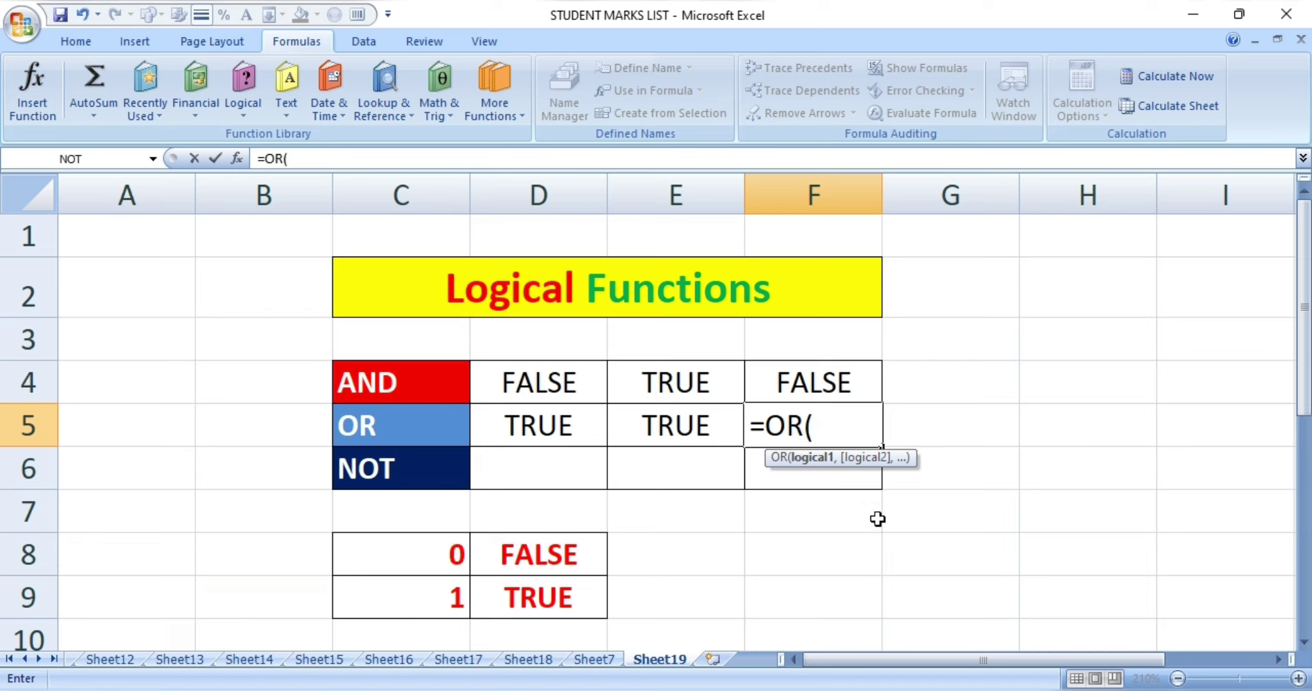
{"action": "type", "text": "0"}
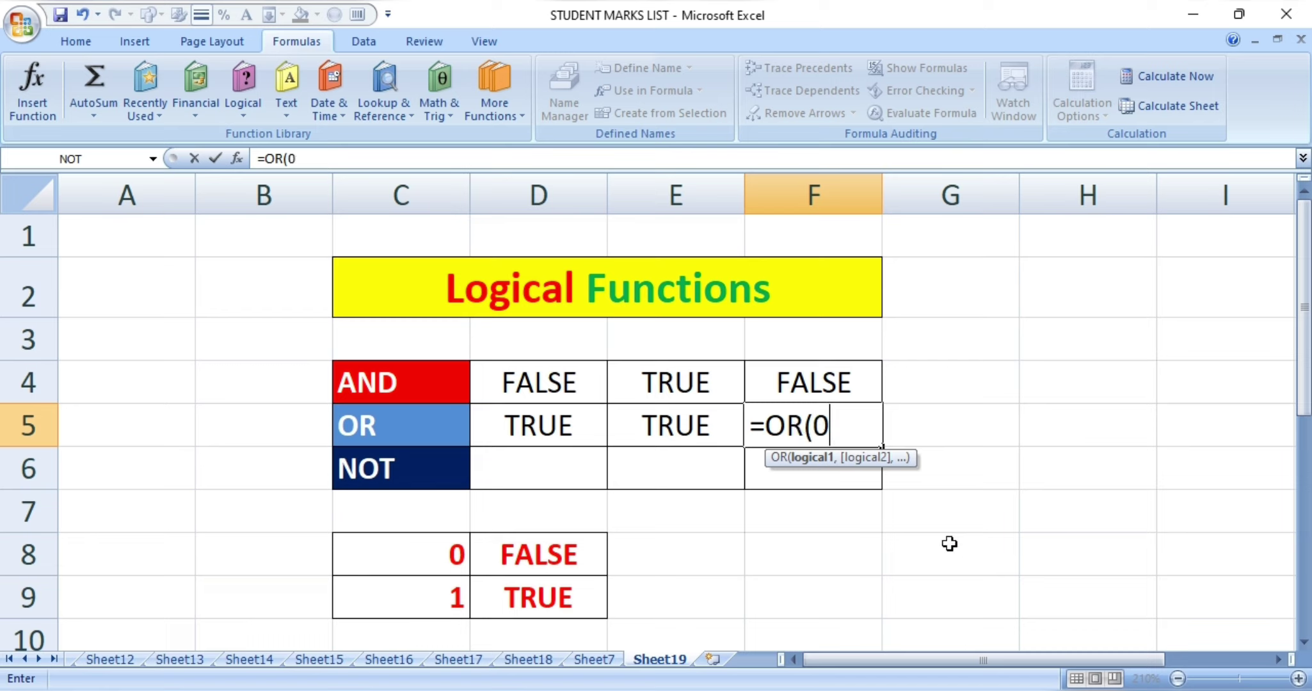
{"action": "type", "text": ",0,0,"}
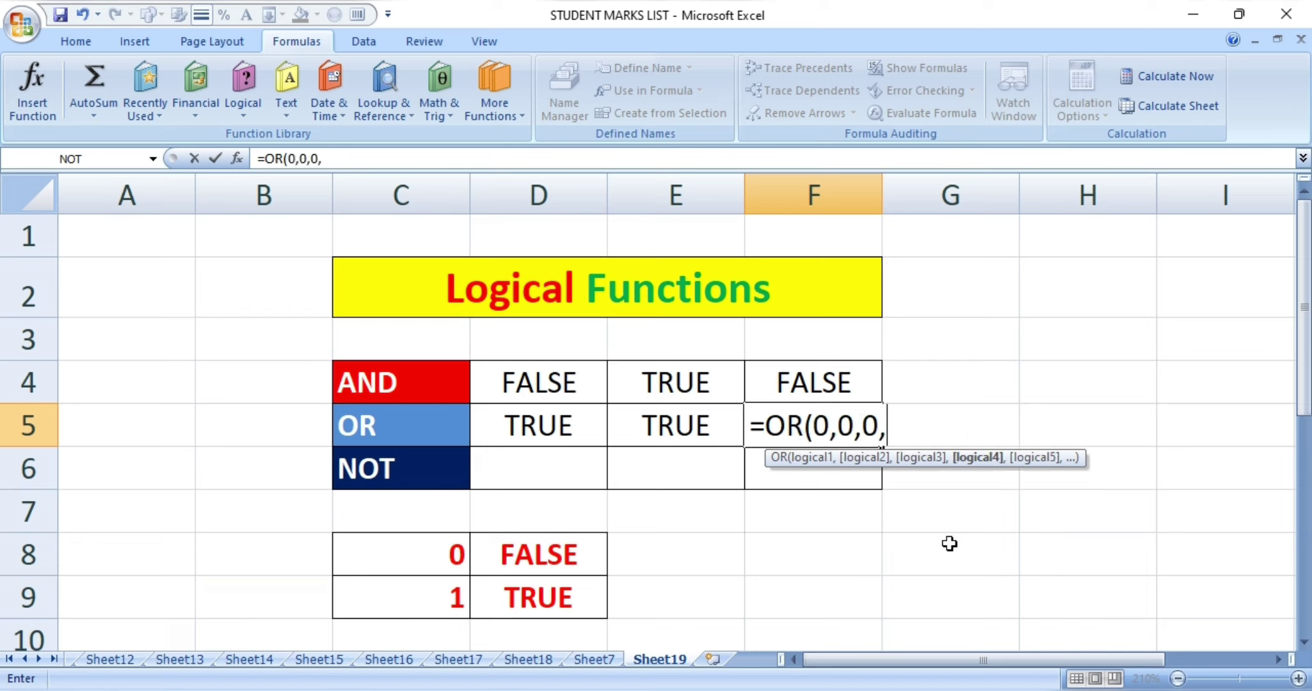
{"action": "type", "text": "0,"}
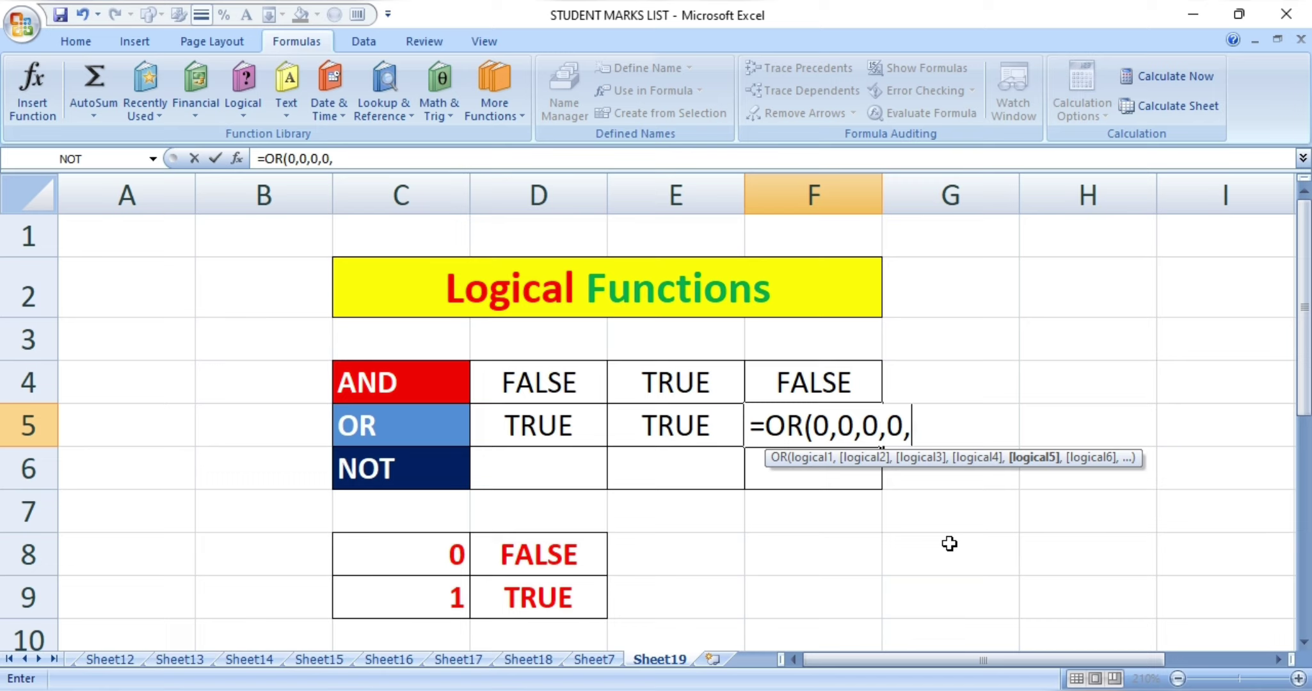
{"action": "type", "text": "0)"}
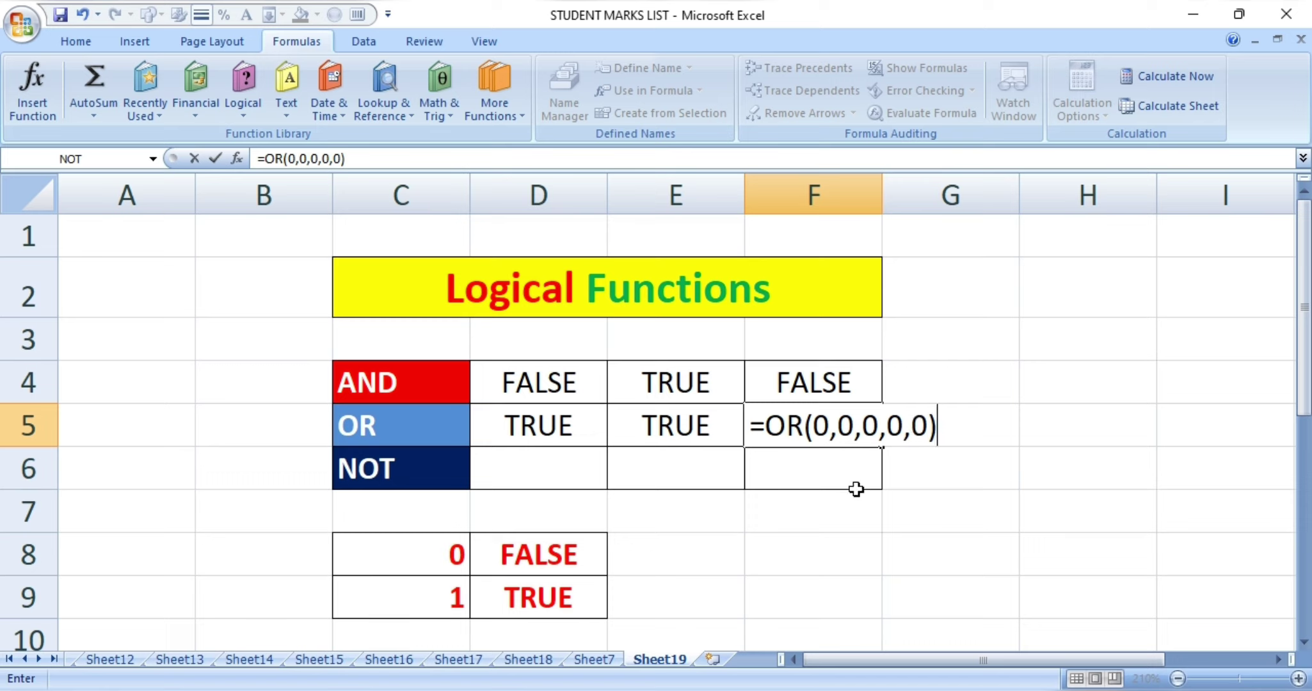
{"action": "left_click", "coordinate": [856, 488]}
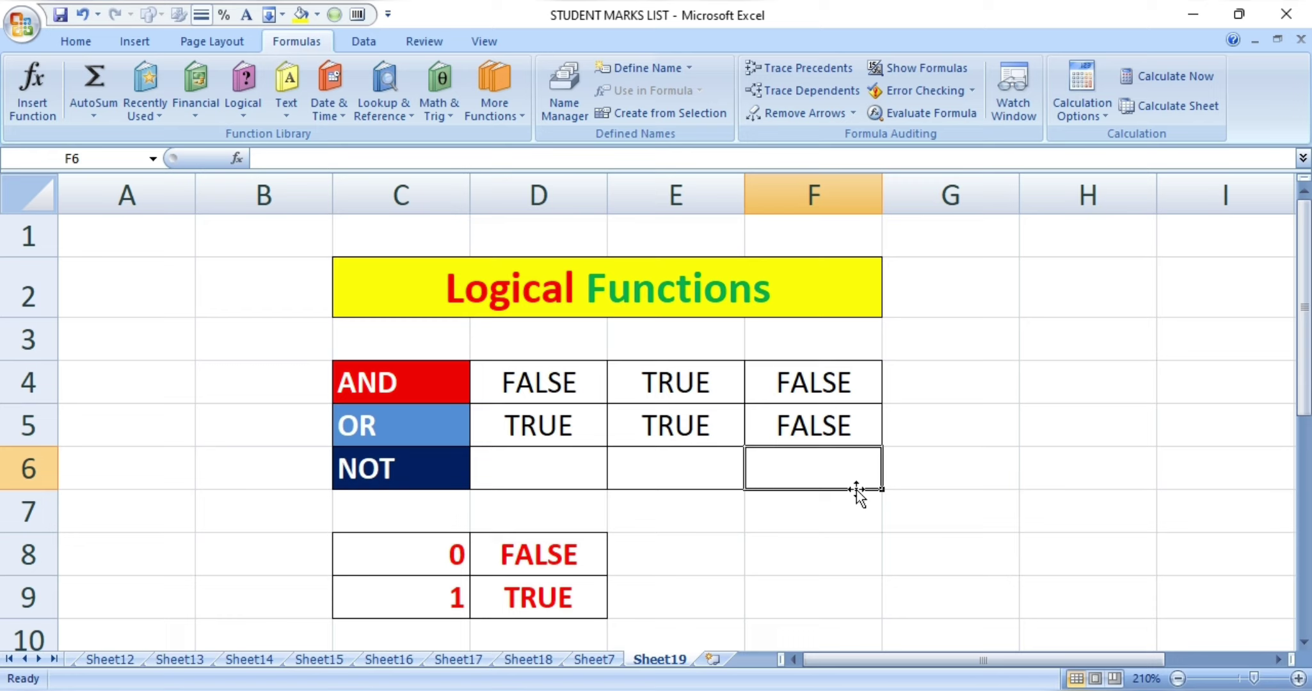
{"action": "left_click", "coordinate": [851, 438]}
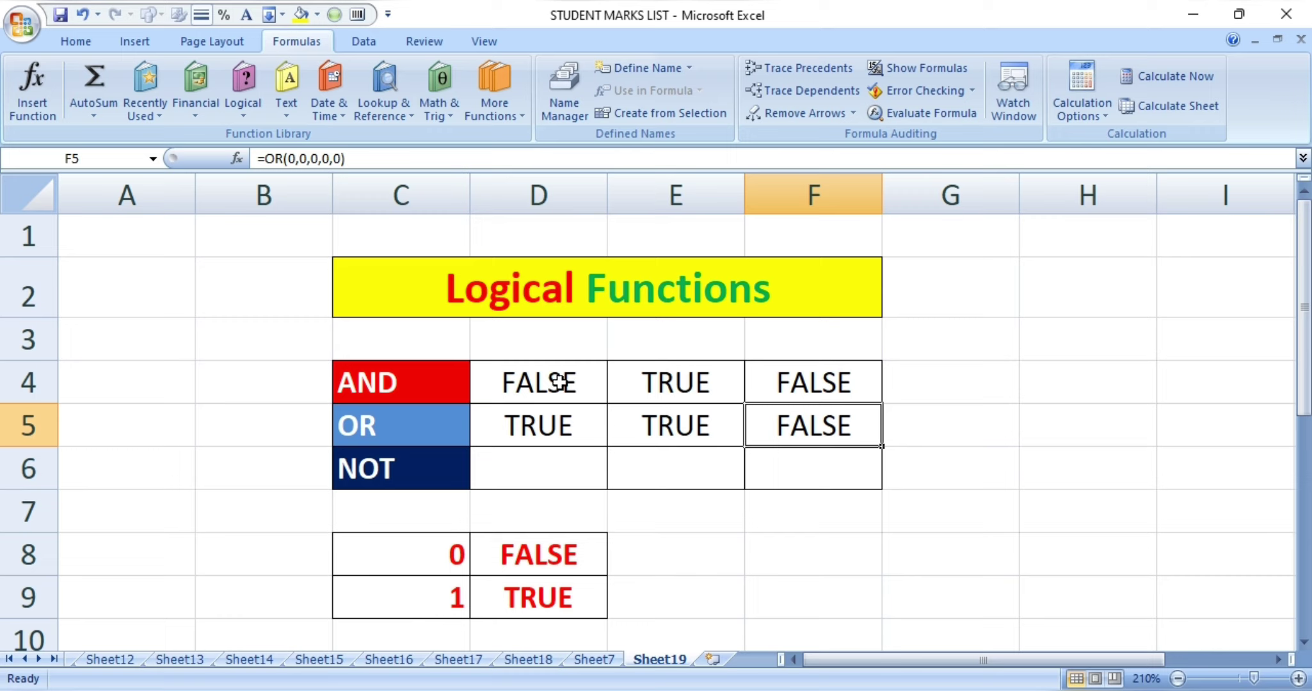
{"action": "left_click", "coordinate": [539, 382]}
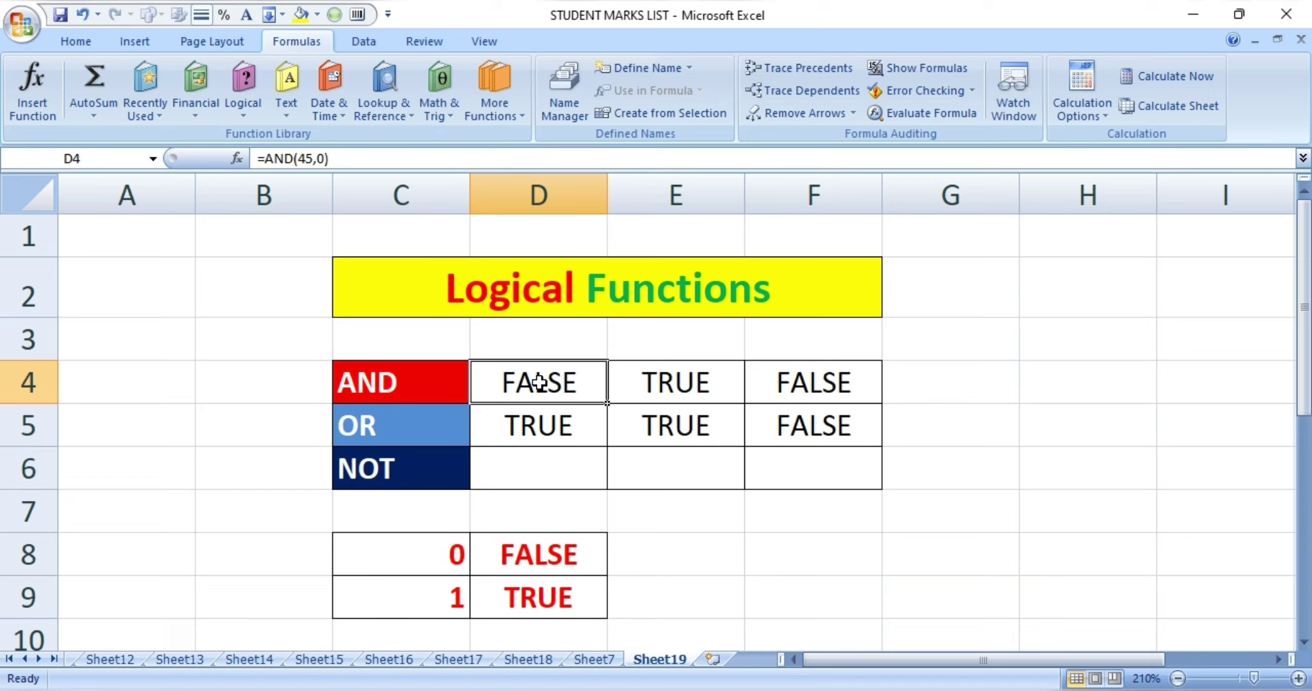
{"action": "left_click", "coordinate": [536, 441]}
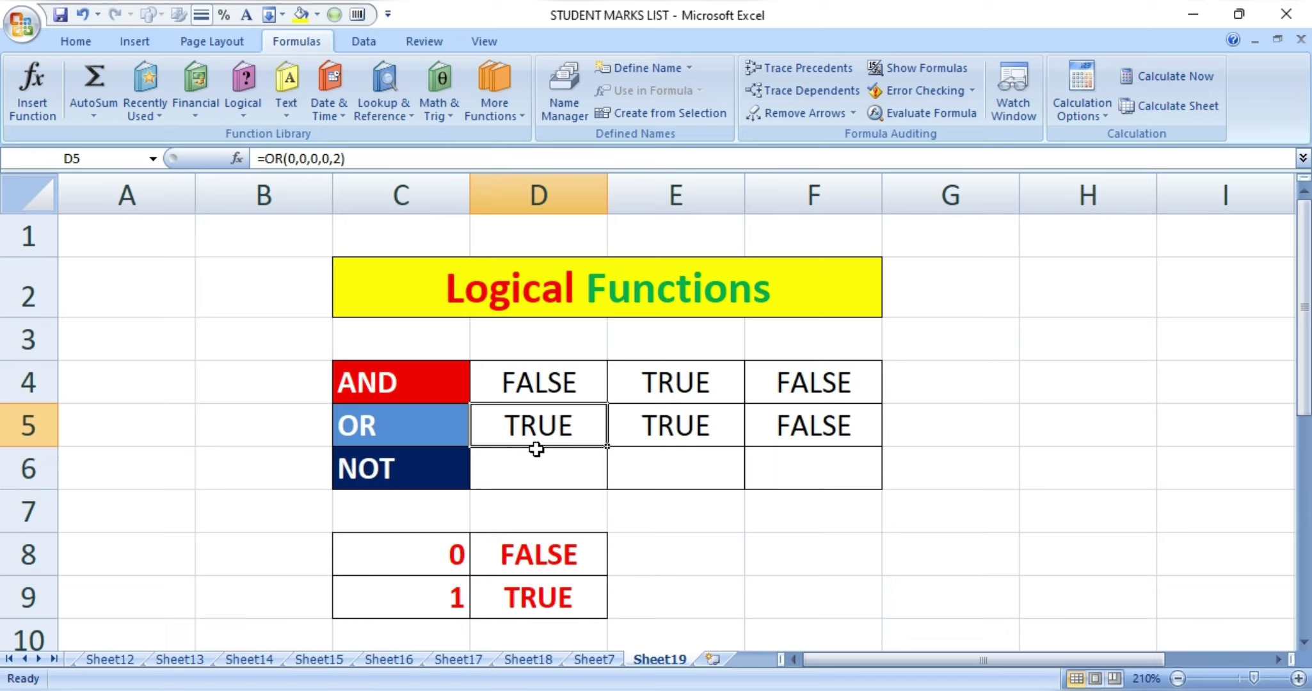
{"action": "left_click", "coordinate": [534, 461]}
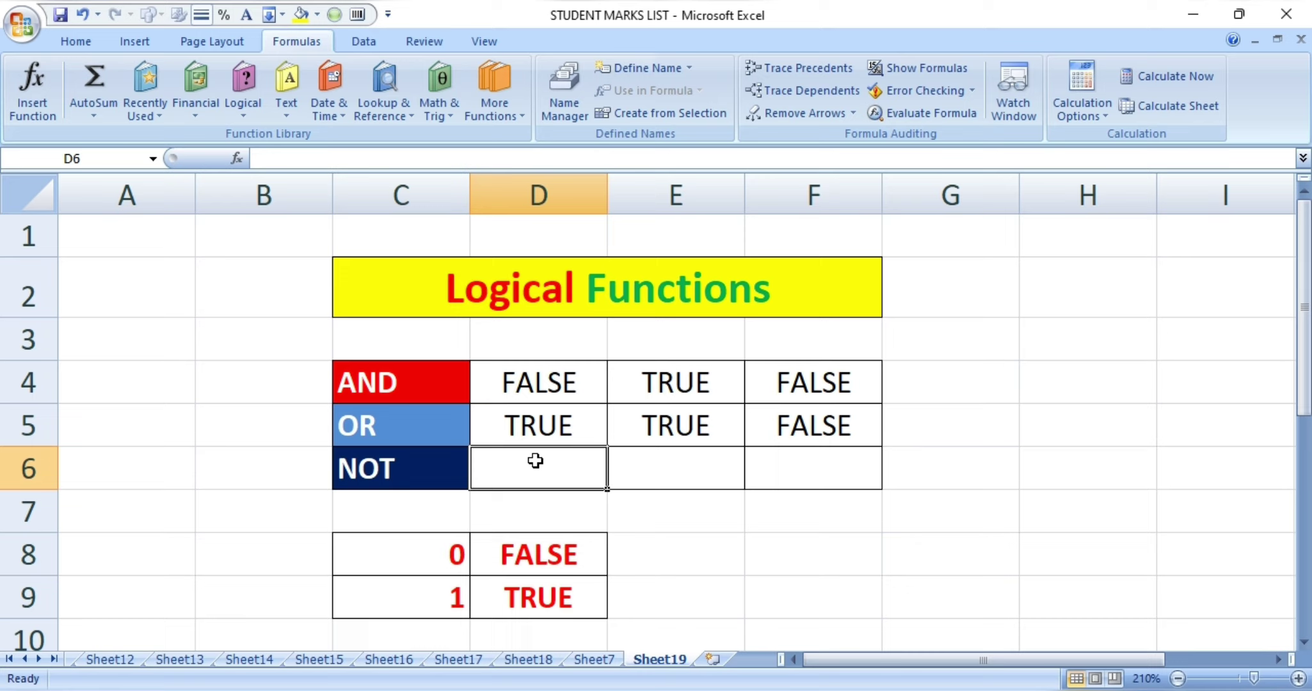
{"action": "left_click", "coordinate": [536, 428]}
{"action": "left_click", "coordinate": [540, 465]}
{"action": "left_click", "coordinate": [659, 422]}
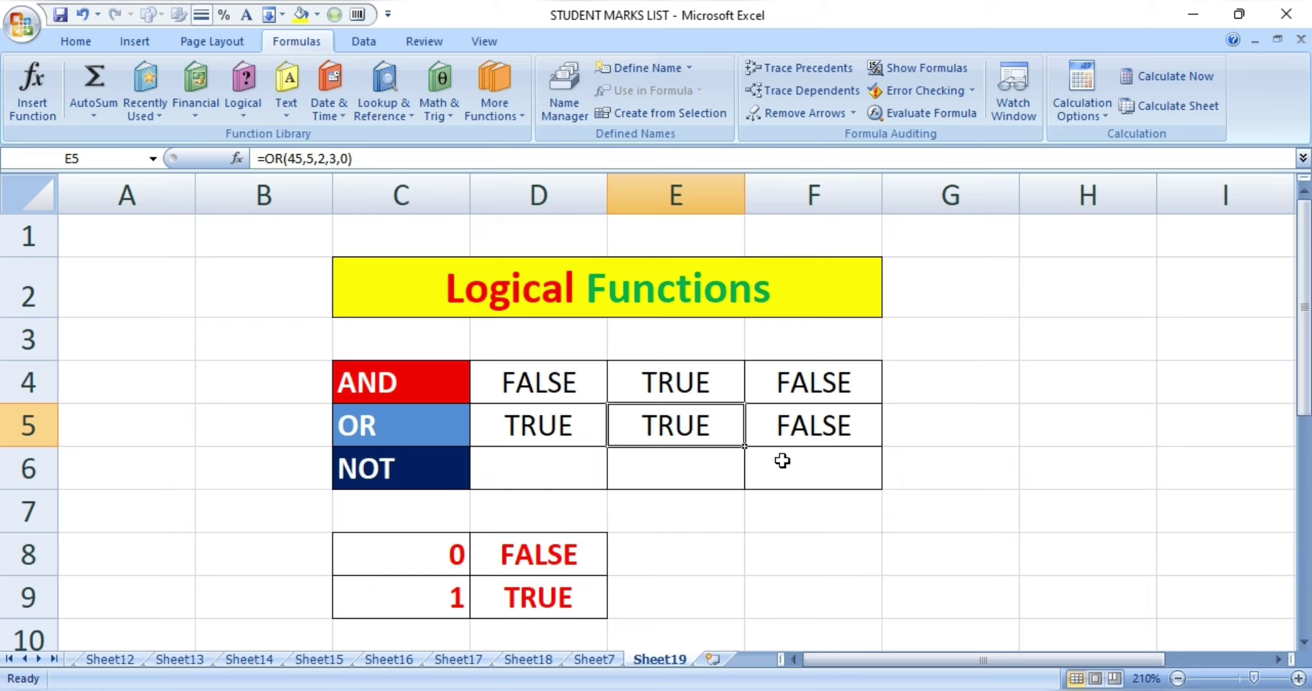
Enter =NOT(D5) in D6 and =NOT(E5) in E6, both returning FALSE
{"action": "left_click", "coordinate": [548, 462]}
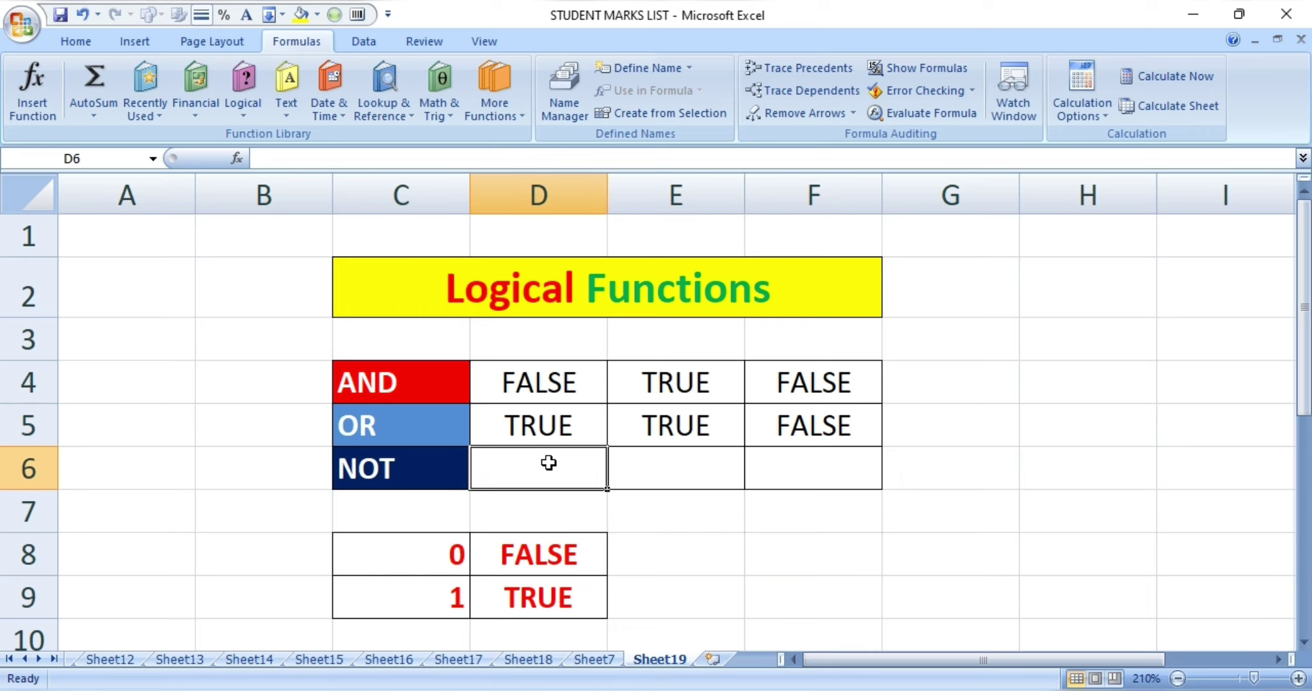
{"action": "type", "text": "="}
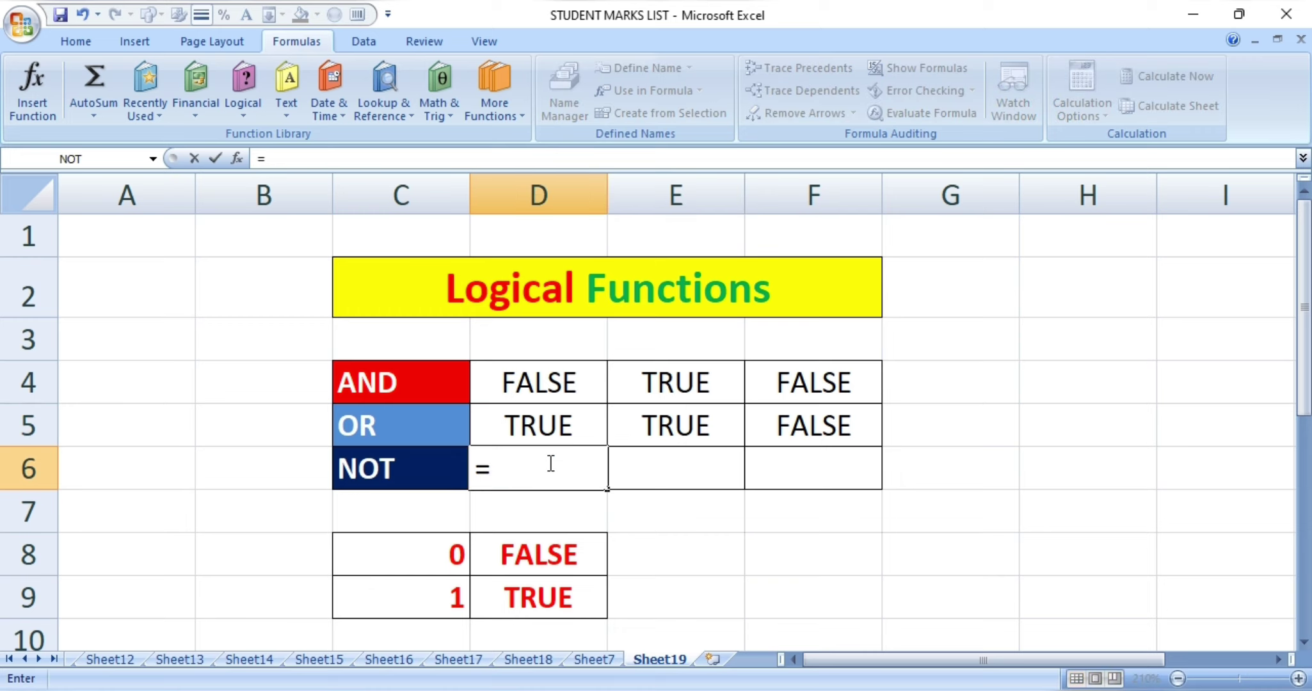
{"action": "type", "text": "NOT"}
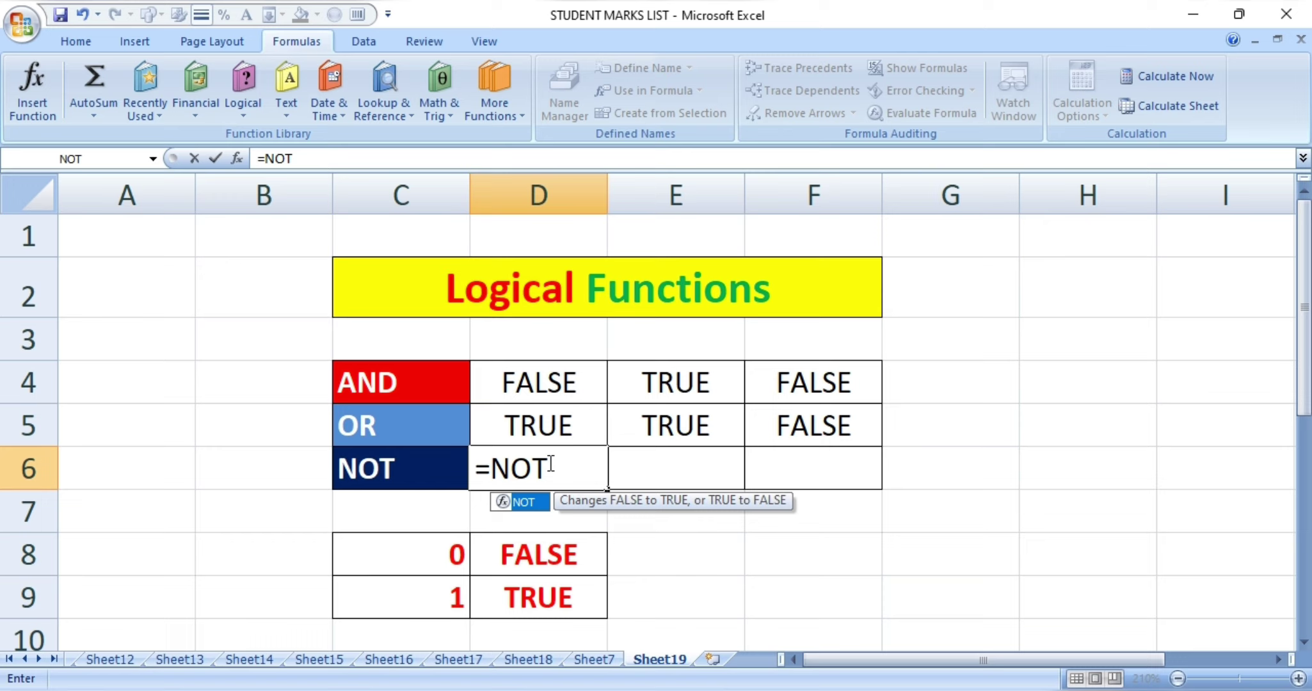
{"action": "type", "text": "("}
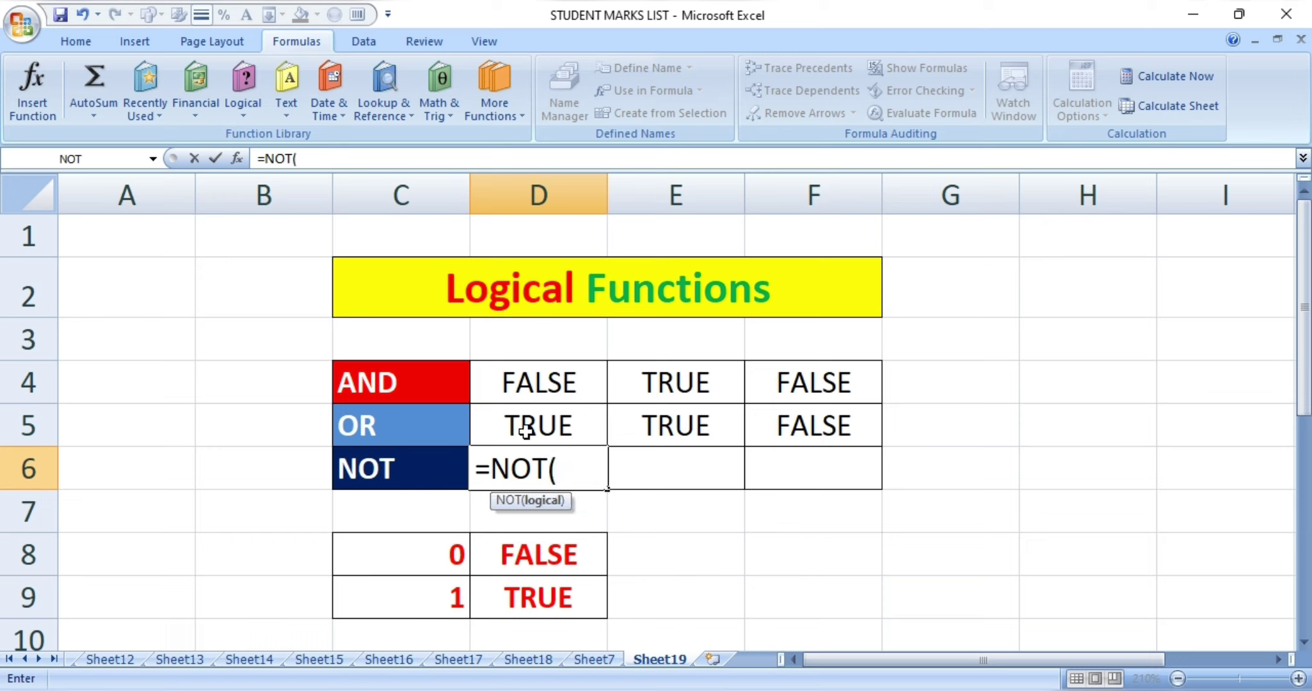
{"action": "left_click", "coordinate": [526, 432]}
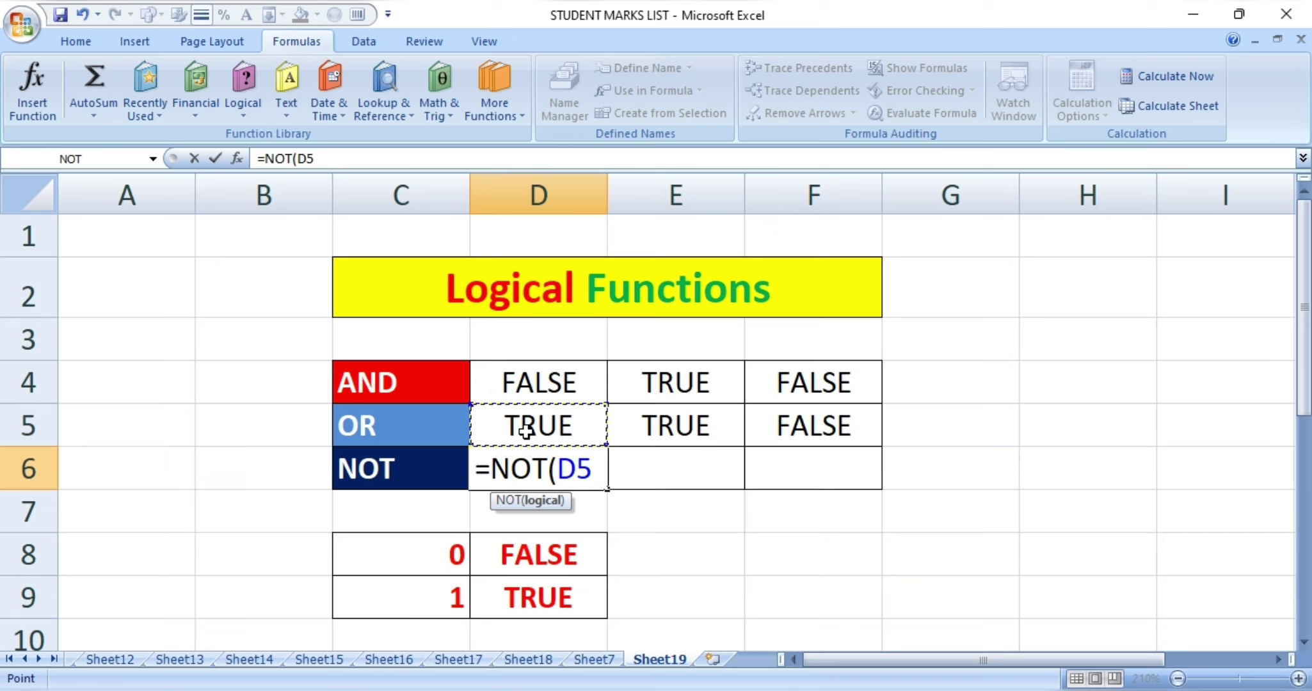
{"action": "key", "text": "Return"}
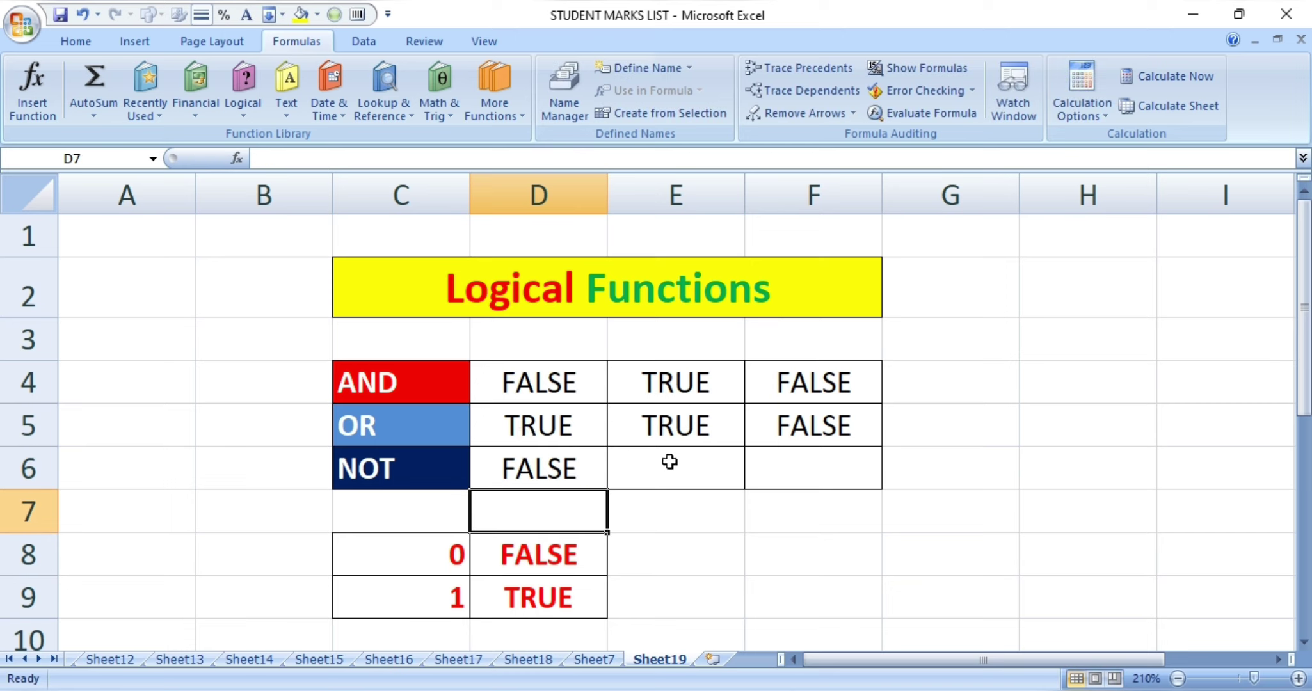
{"action": "left_click", "coordinate": [669, 461]}
{"action": "type", "text": "="}
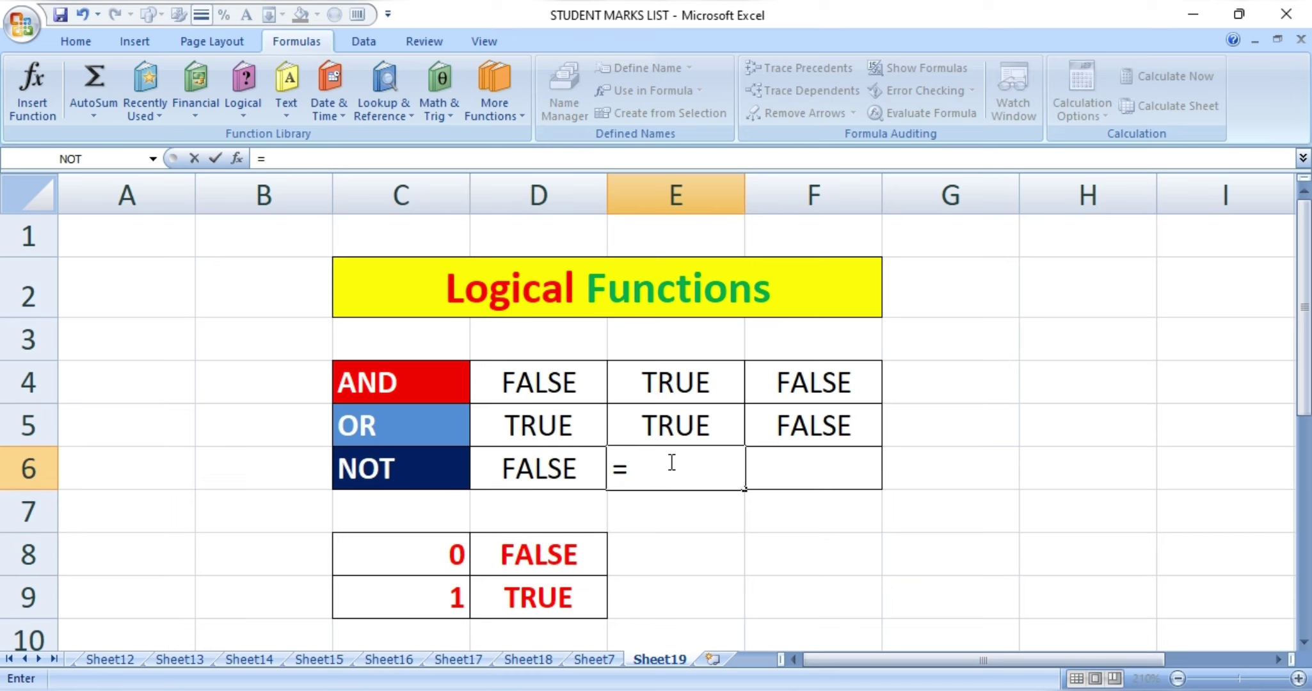
{"action": "type", "text": "NOT"}
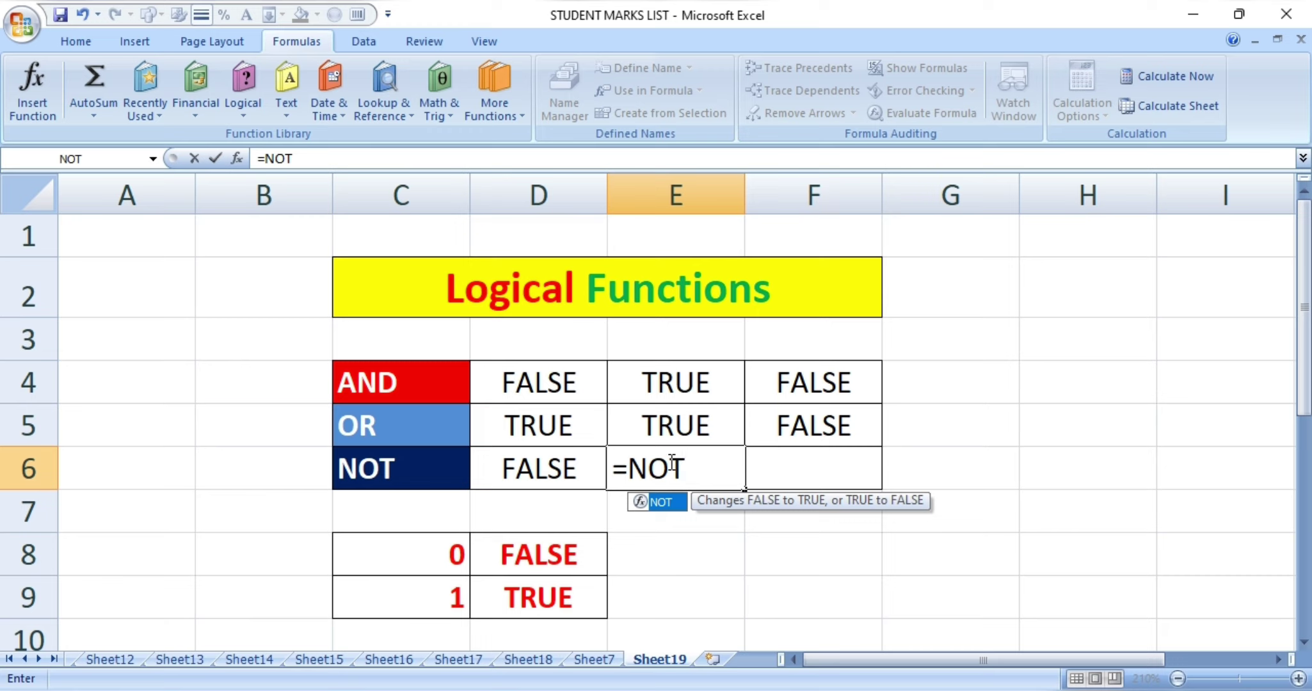
{"action": "type", "text": "("}
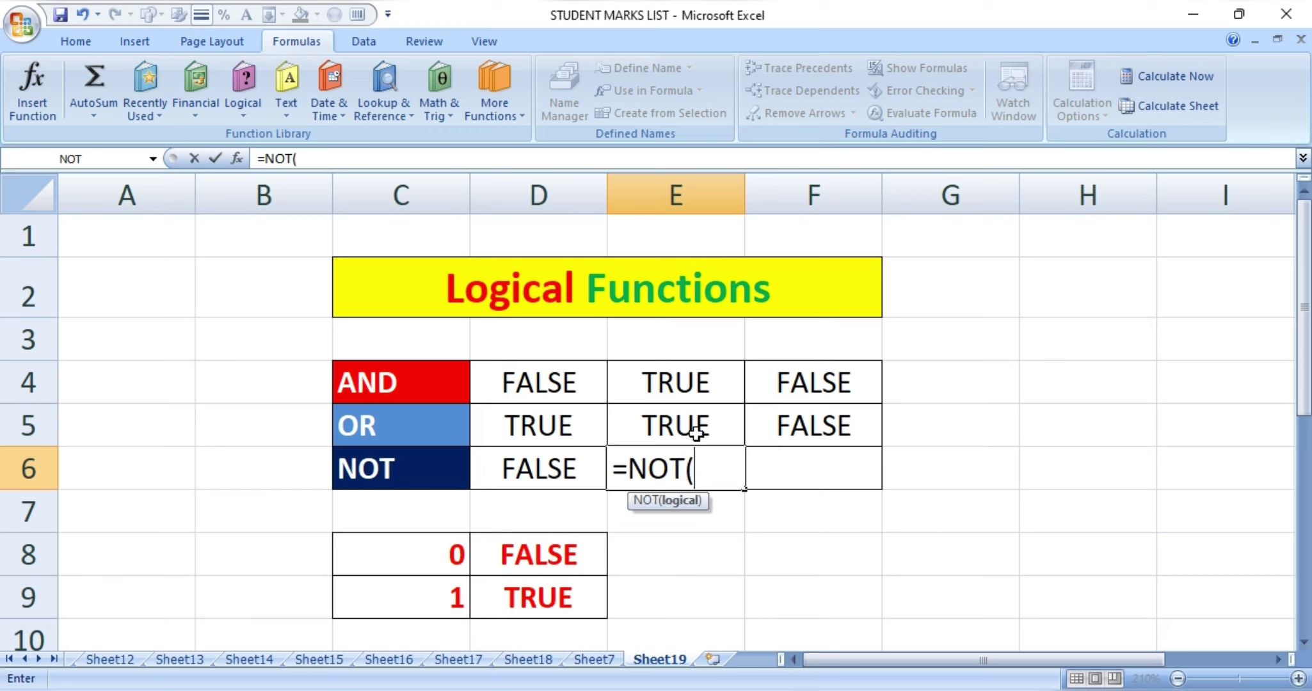
{"action": "left_click", "coordinate": [695, 430]}
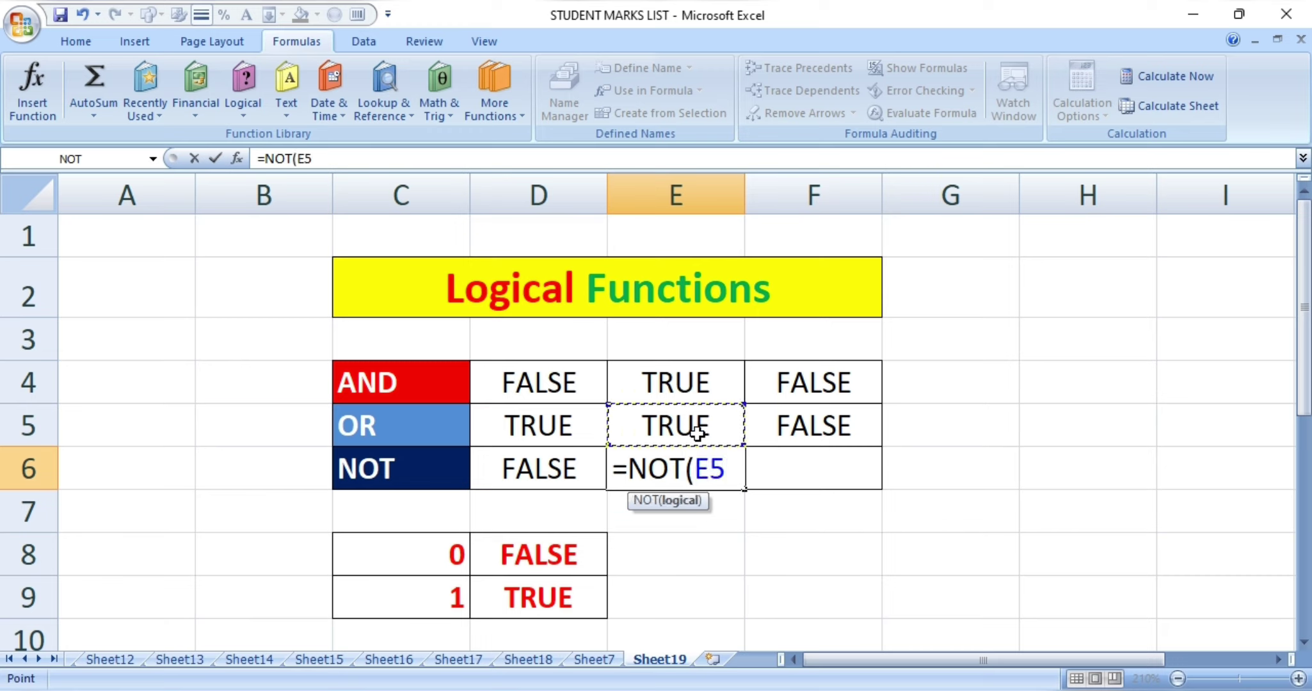
{"action": "key", "text": "Return"}
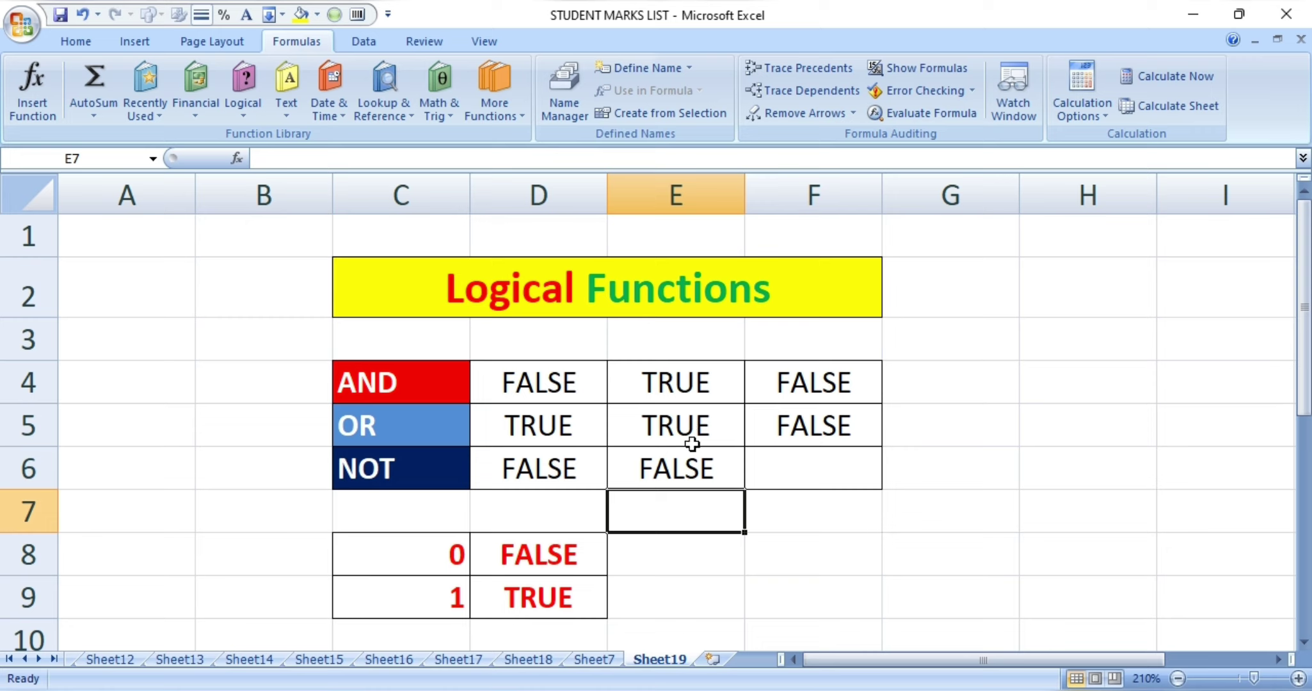
Enter =NOT(F5) in F6, returning TRUE
{"action": "left_click", "coordinate": [801, 455]}
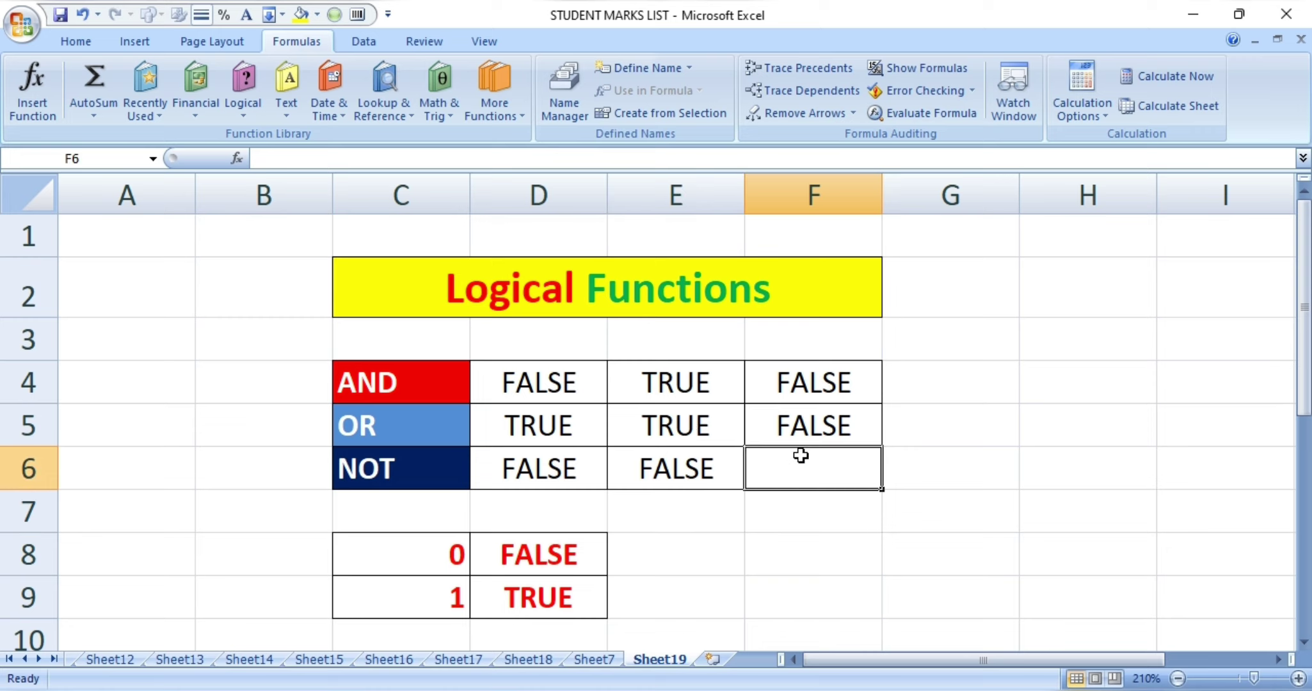
{"action": "type", "text": "="}
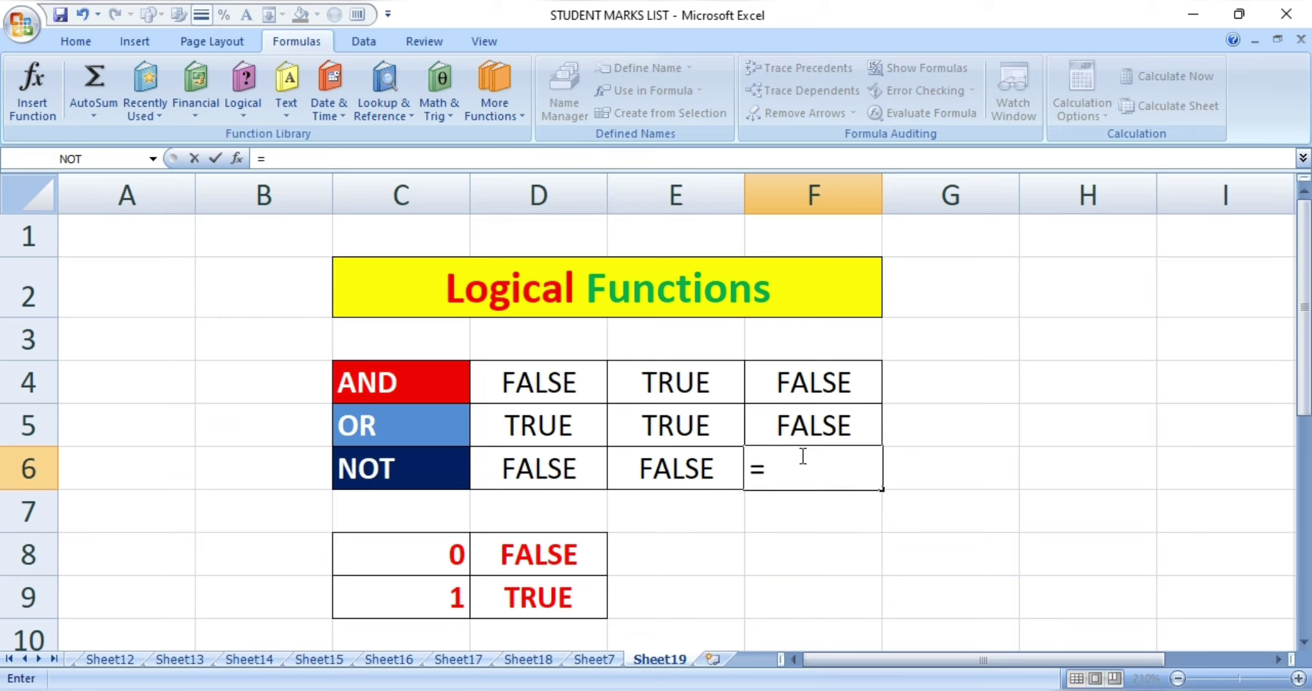
{"action": "type", "text": "NOT"}
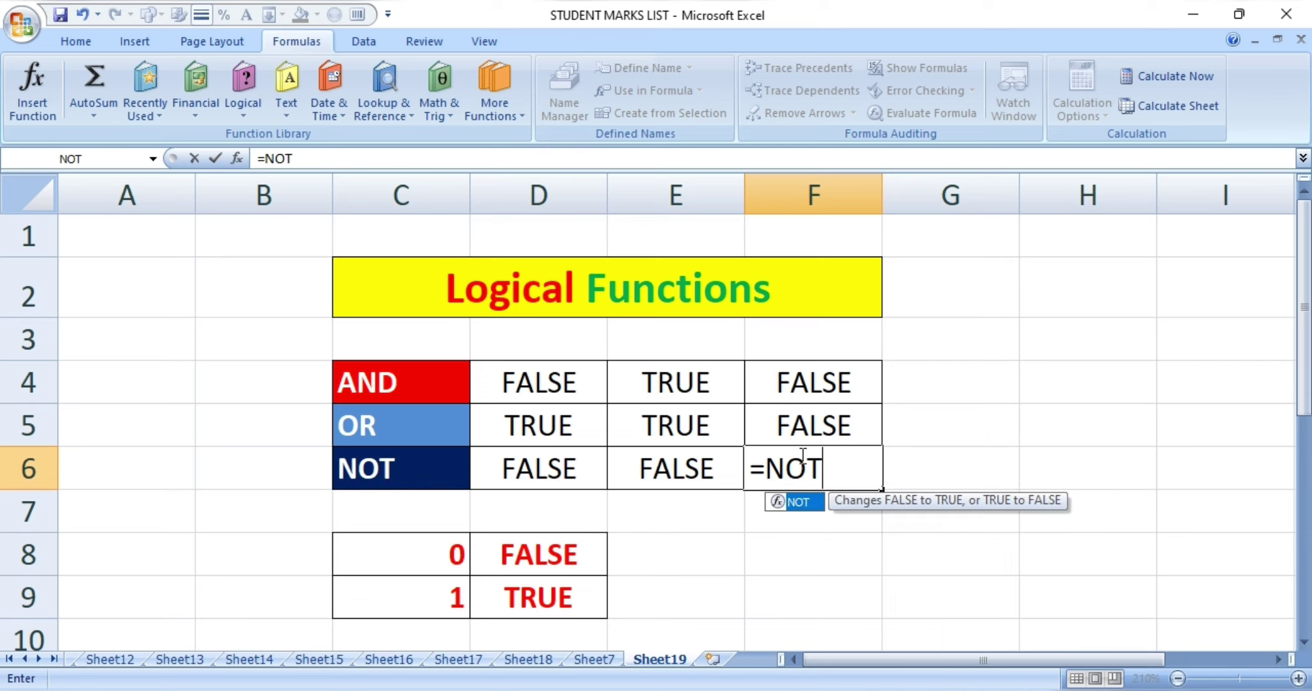
{"action": "type", "text": "("}
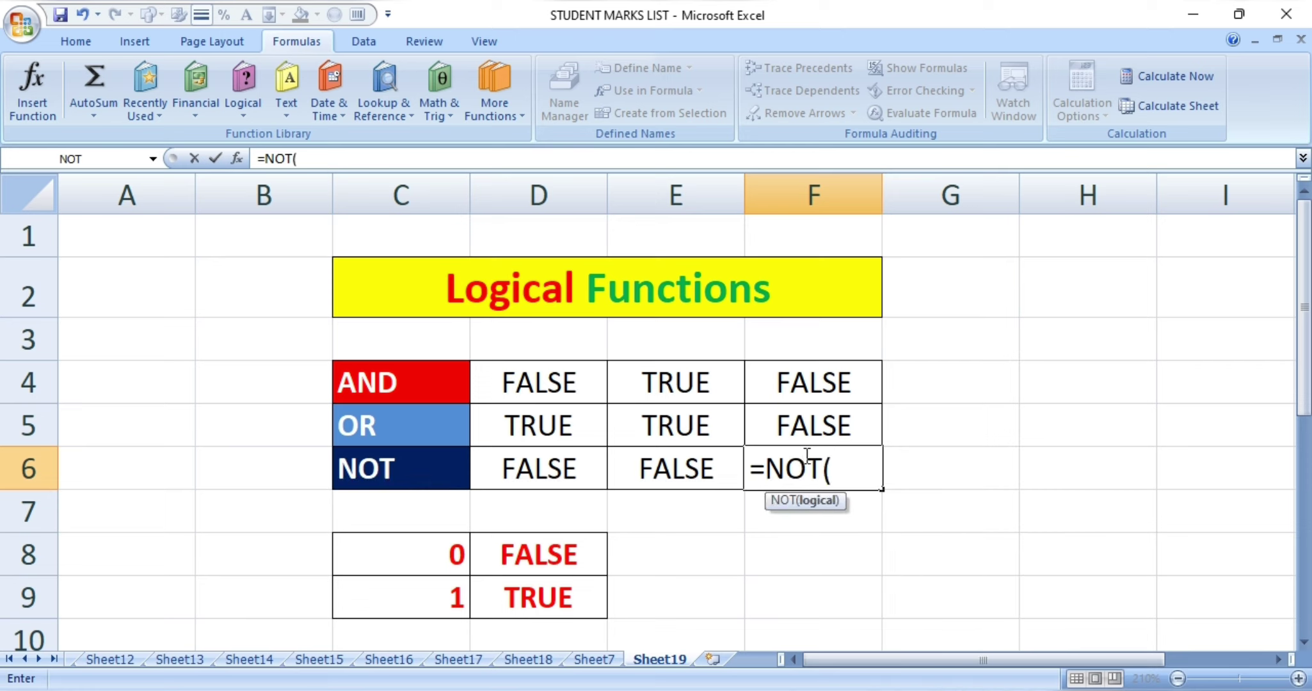
{"action": "left_click", "coordinate": [830, 432]}
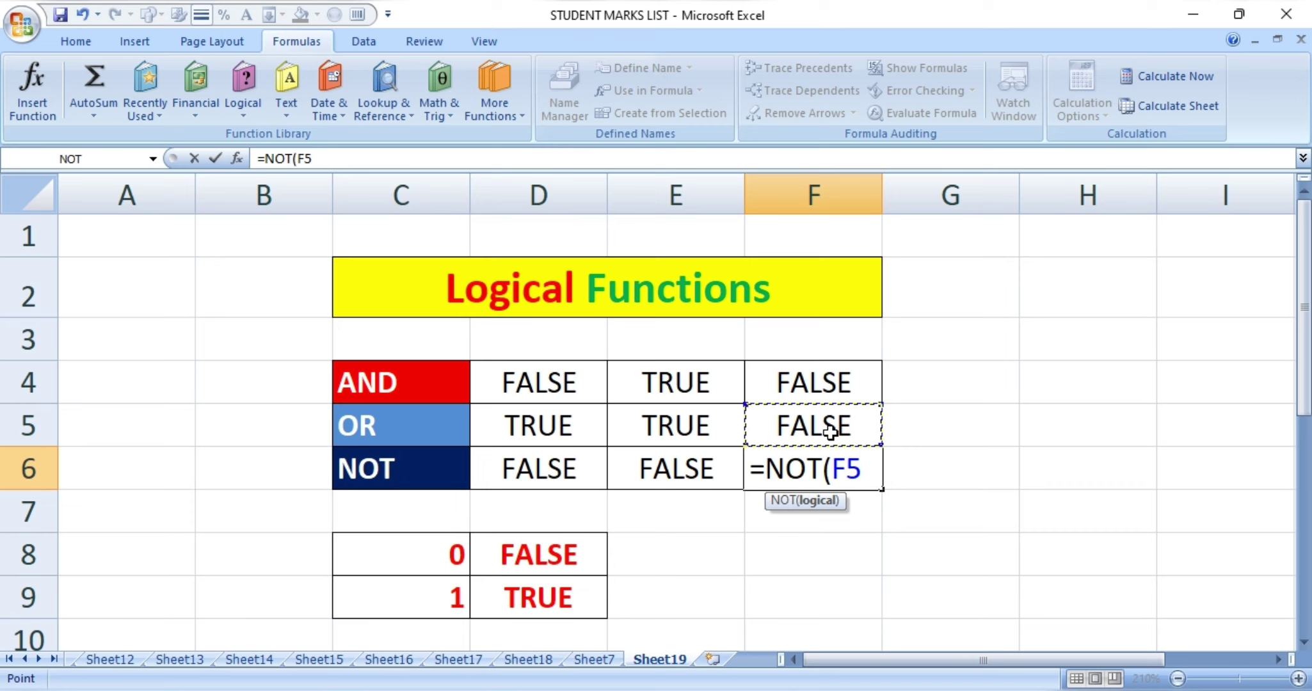
{"action": "key", "text": "Return"}
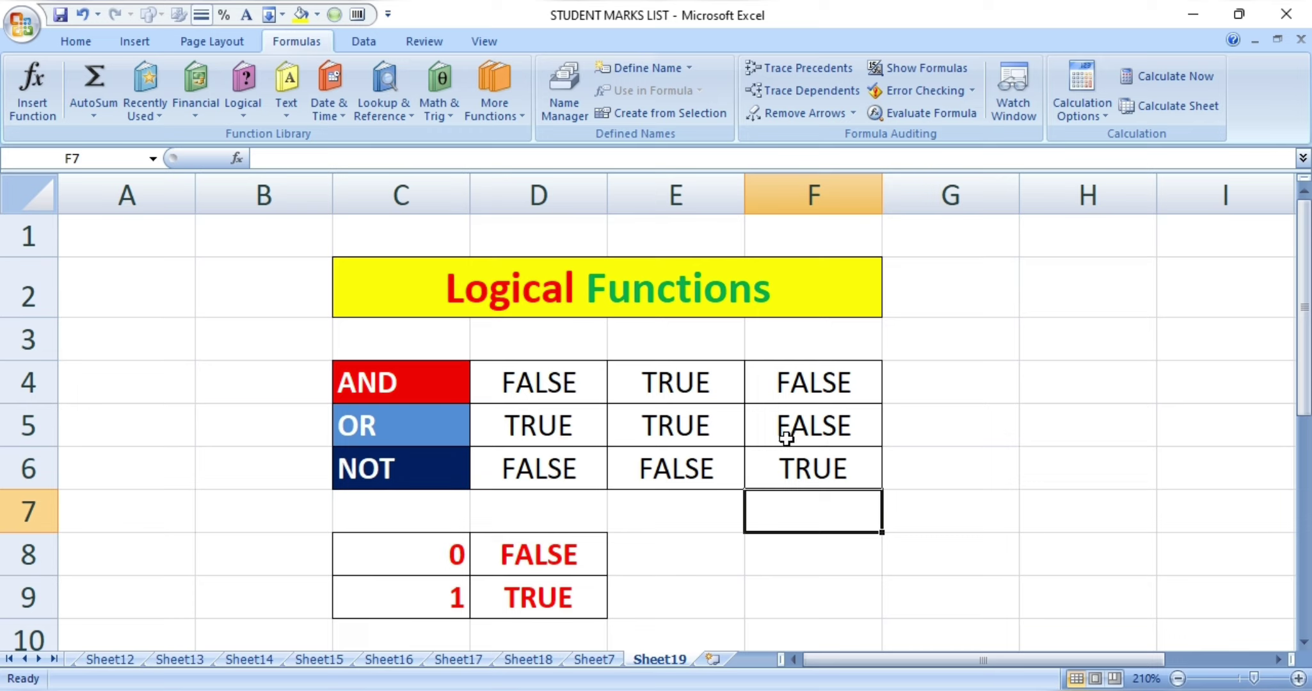
{"action": "left_click", "coordinate": [972, 476]}
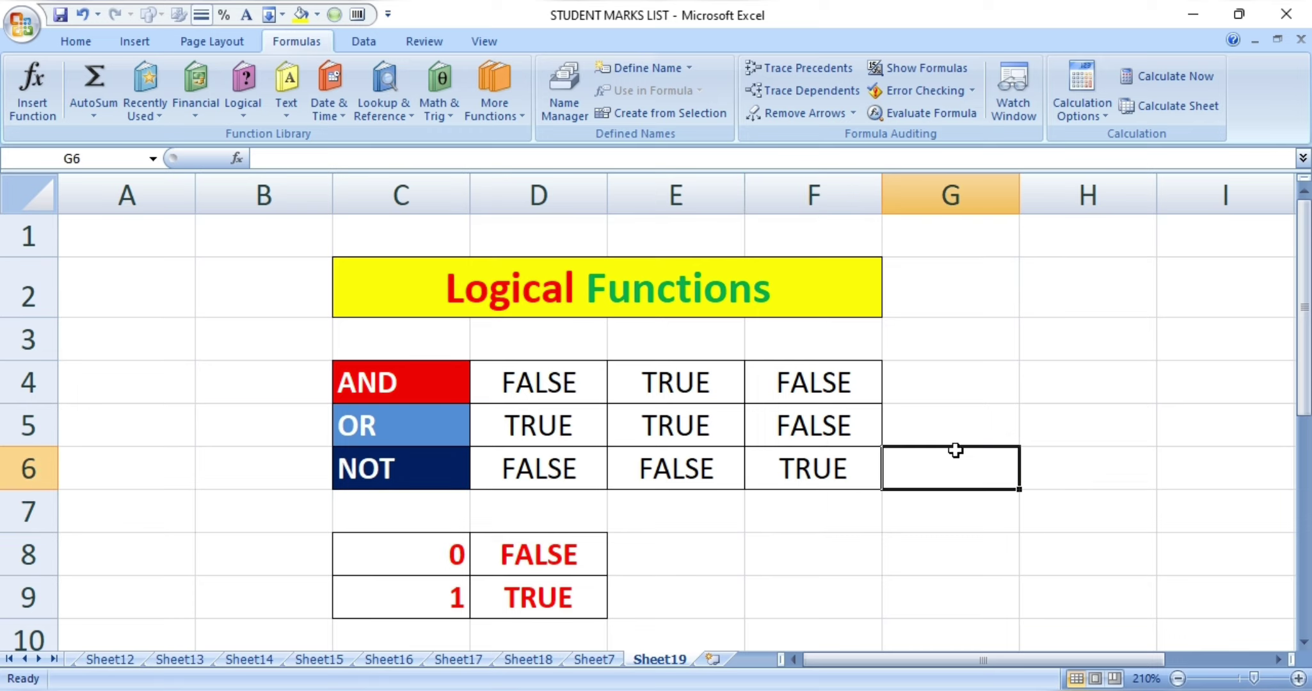